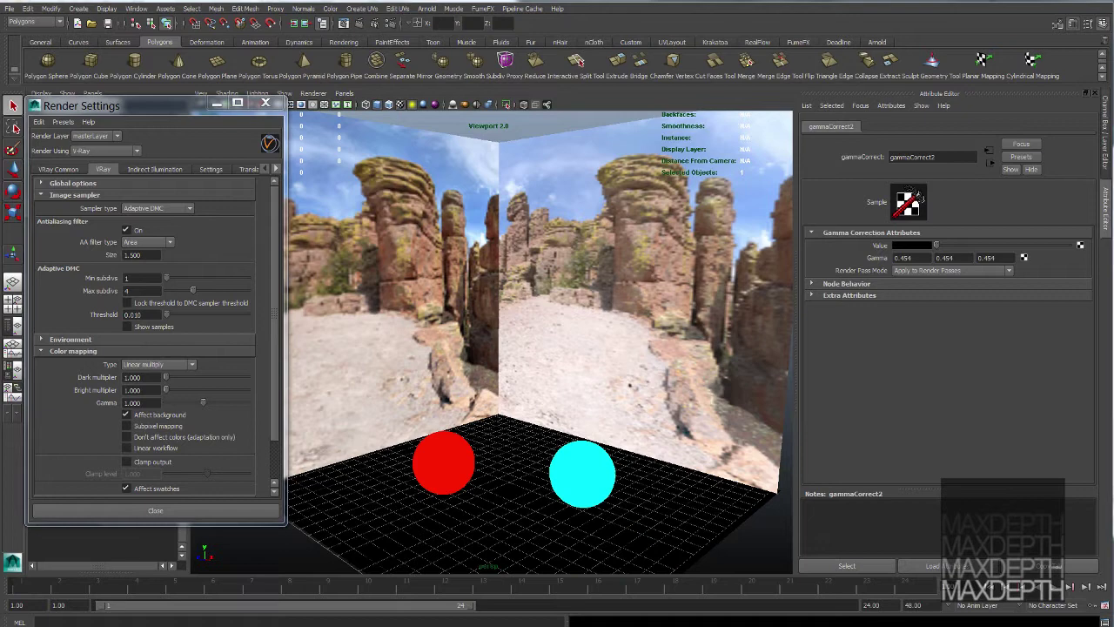
# - Drag the V-Ray frame buffer into view, showing the 640×480 render of the red and cyan spheres
pyautogui.moveTo(473, 540); pyautogui.dragTo(568, 75)
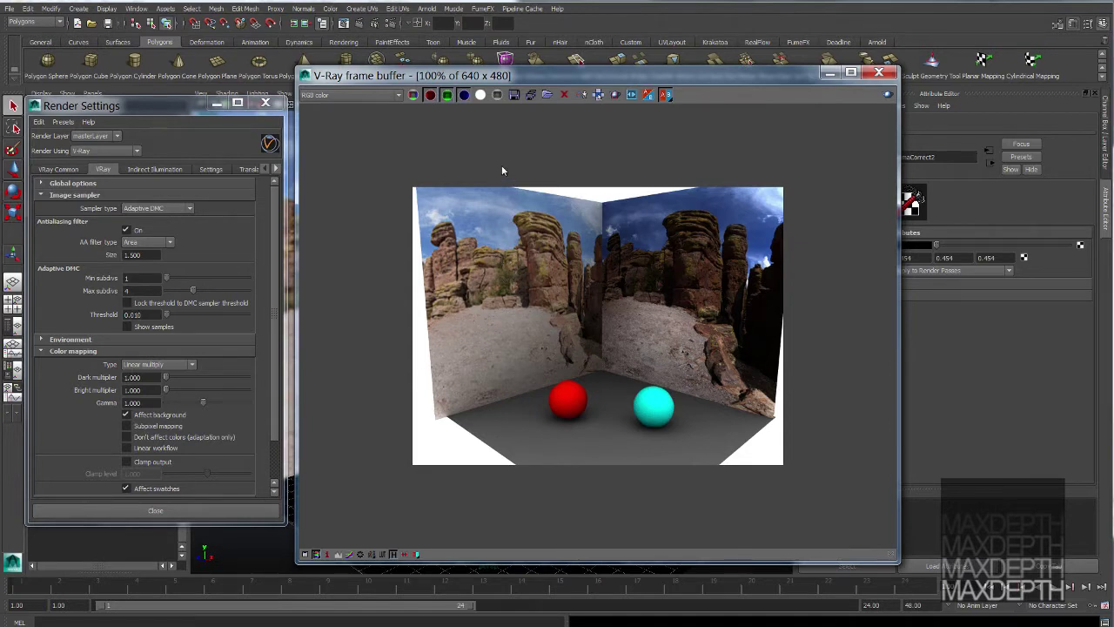
pyautogui.moveTo(566, 81); pyautogui.dragTo(567, 102)
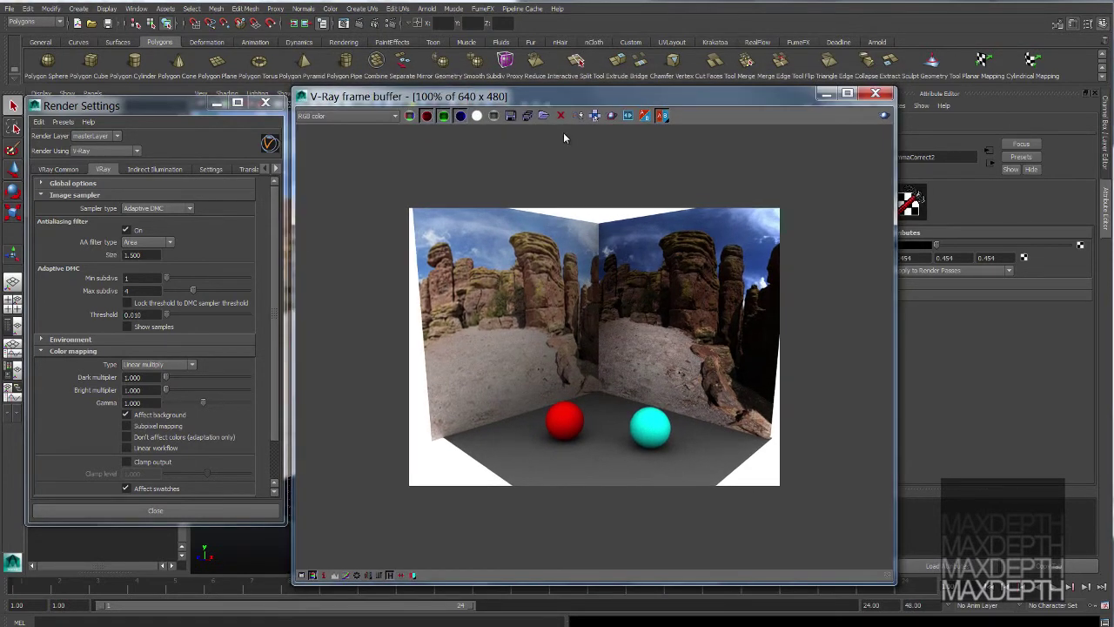
# - Set color mapping gamma to 2.2 with Don't affect colors checked, then re-render in the VFB
pyautogui.click(152, 403)
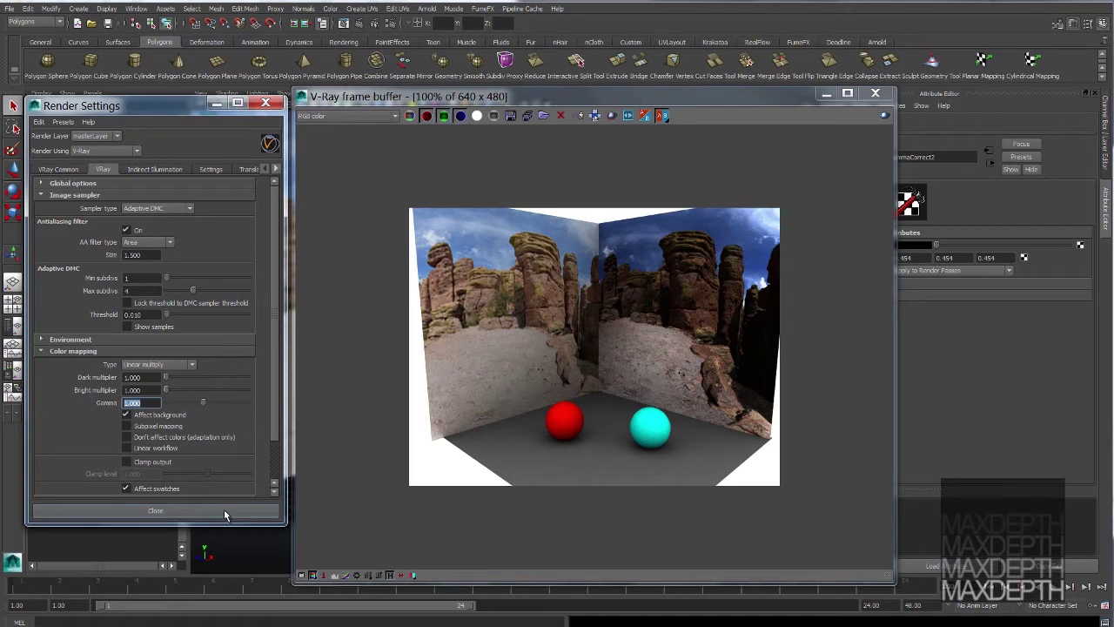
pyautogui.write('2.2')
pyautogui.press('Return')
pyautogui.click(172, 438)
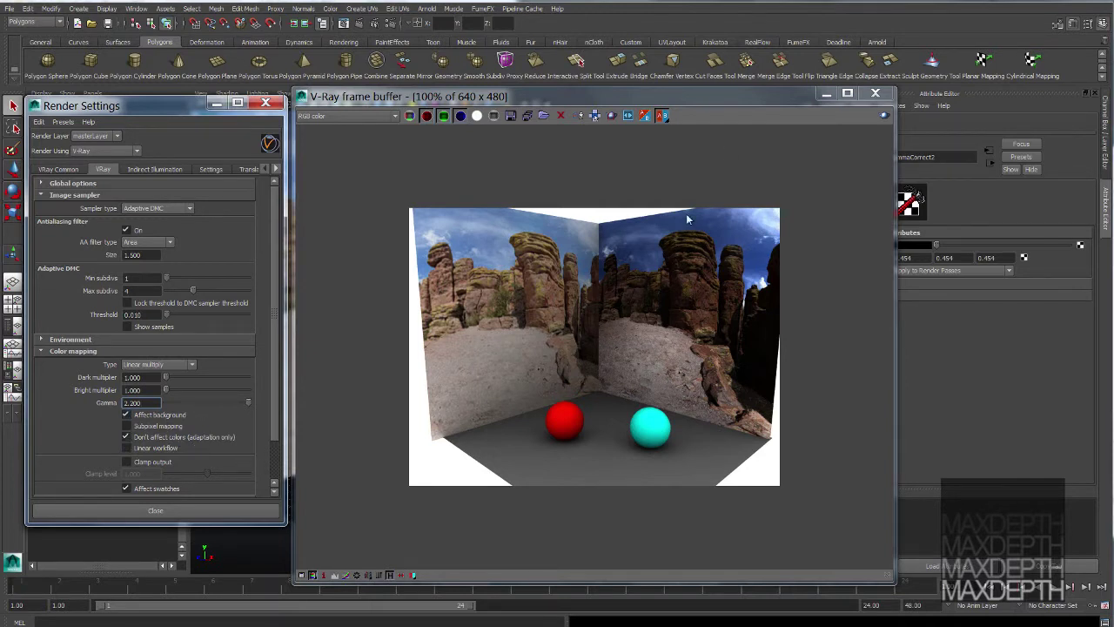
pyautogui.click(885, 119)
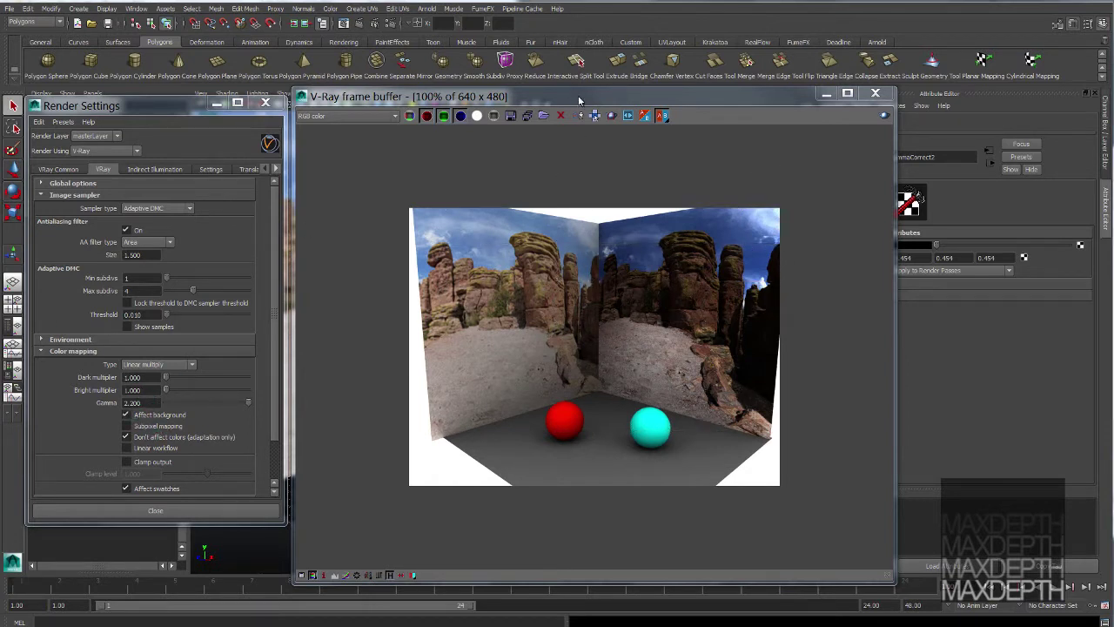
# - Turn on sRGB display in the frame buffer so the render looks brighter
pyautogui.click(578, 95)
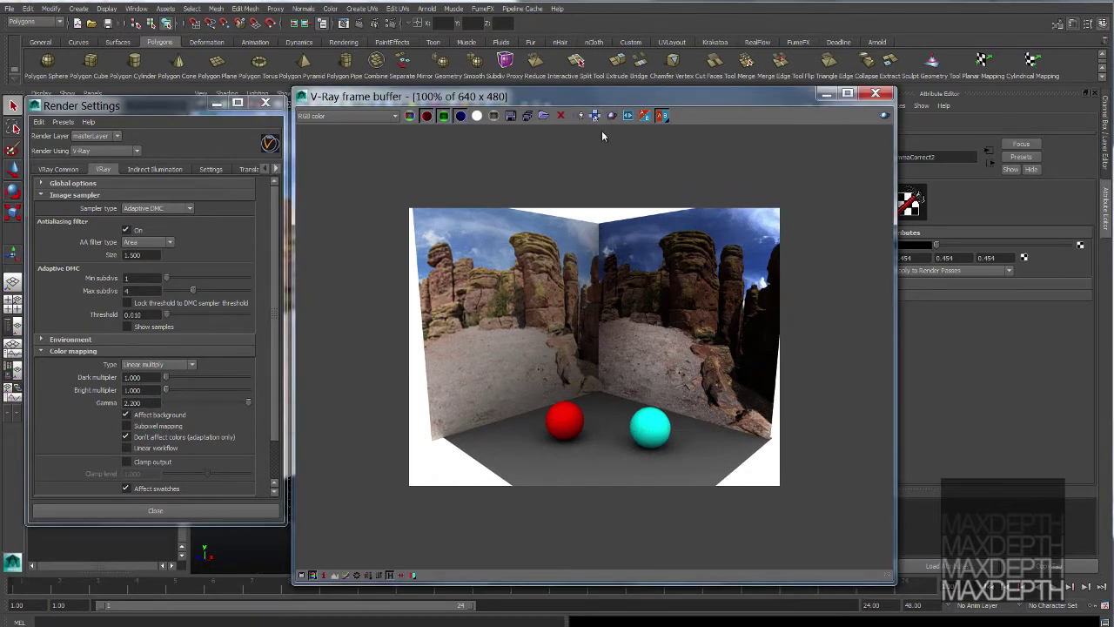
pyautogui.click(369, 576)
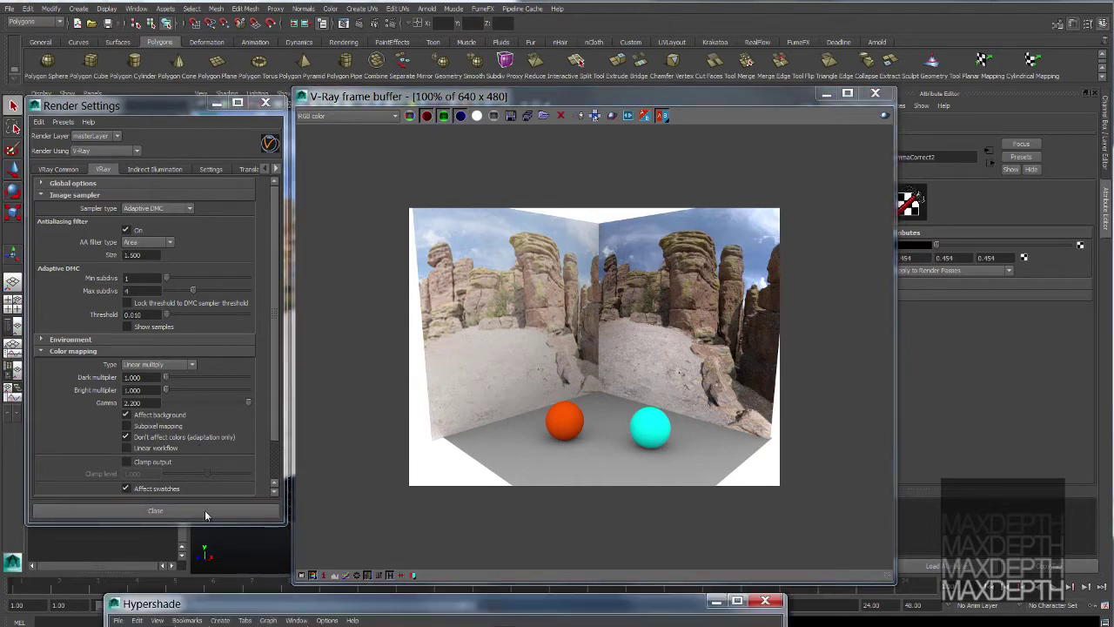
pyautogui.click(261, 614)
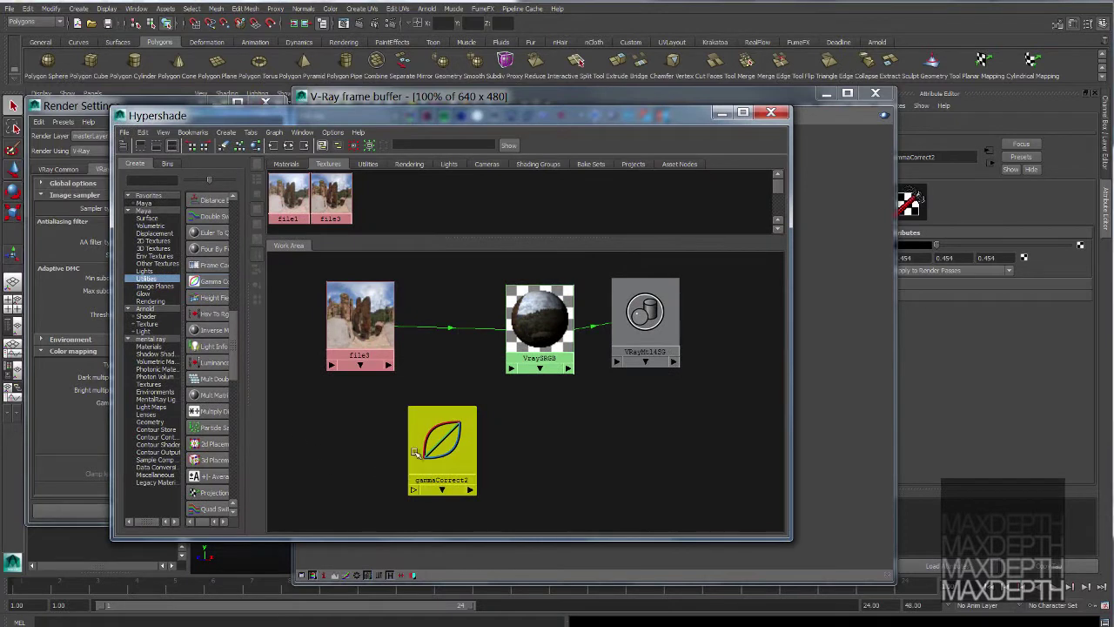
pyautogui.click(446, 437)
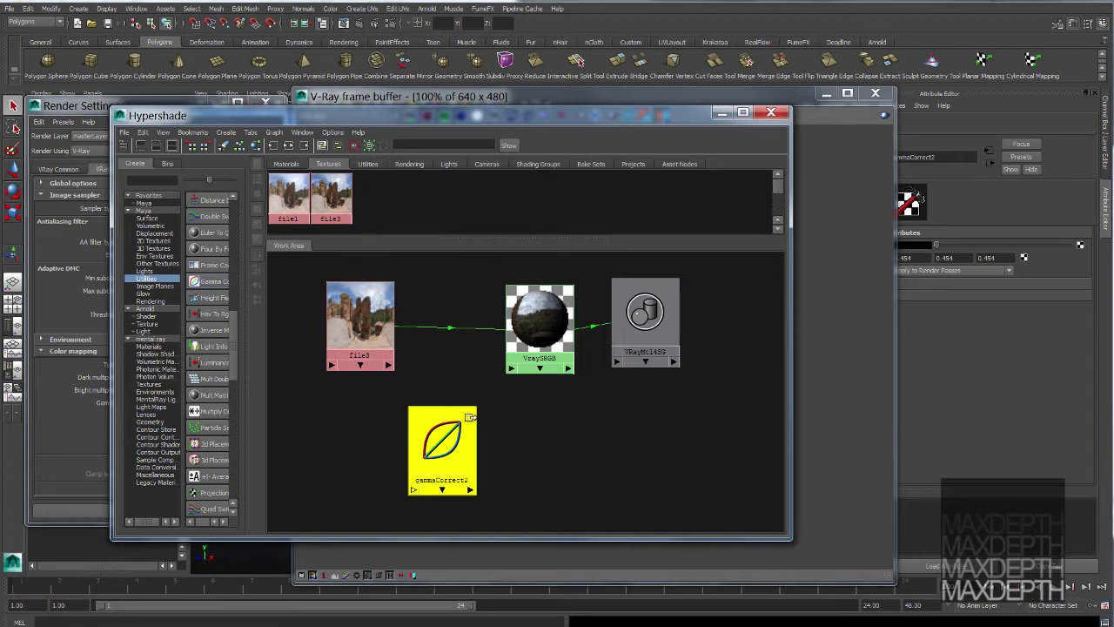
pyautogui.moveTo(431, 456); pyautogui.dragTo(413, 485, button='middle')
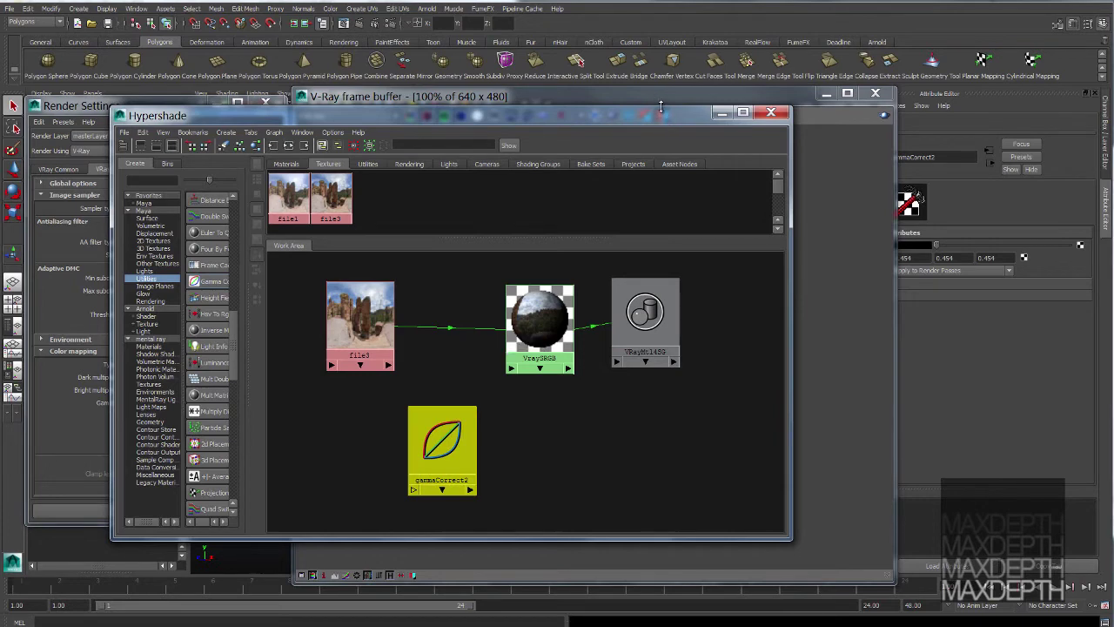
pyautogui.moveTo(662, 106); pyautogui.dragTo(594, 586)
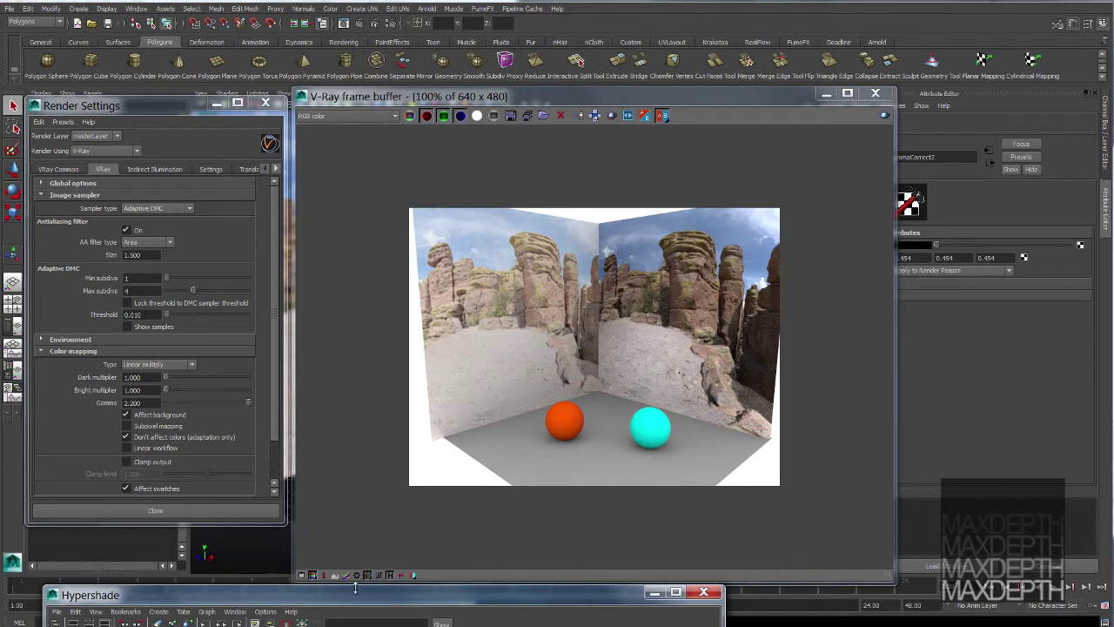
# - Delete the file3 to VraySRGB connection in the Hypershade graph
pyautogui.moveTo(361, 594); pyautogui.dragTo(366, 103)
pyautogui.click(393, 425)
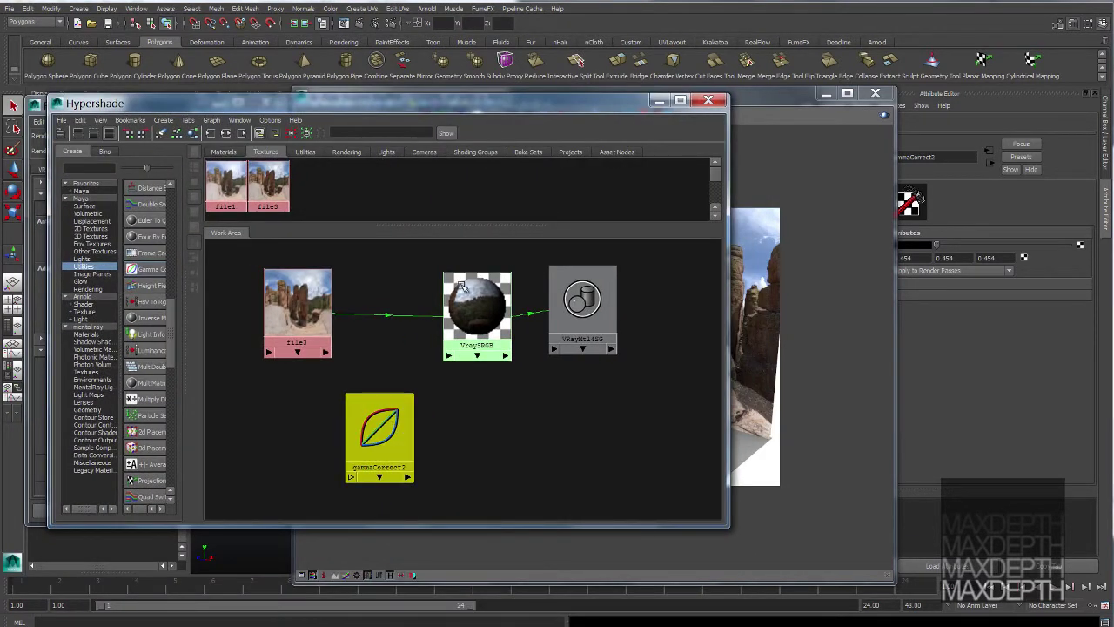
pyautogui.click(502, 290)
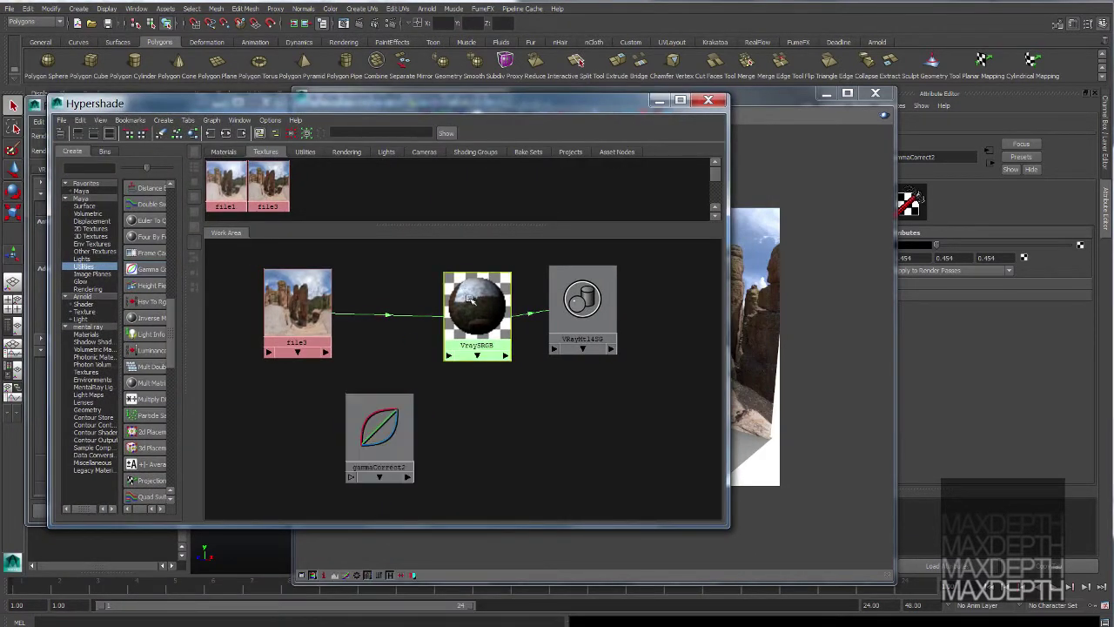
pyautogui.click(781, 106)
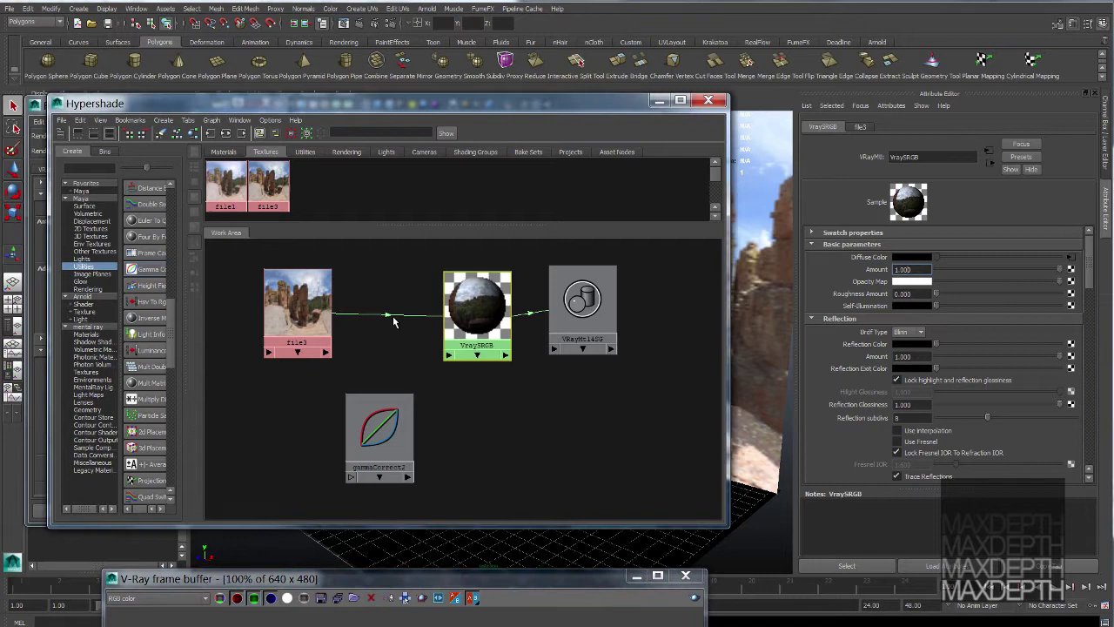
pyautogui.click(427, 346)
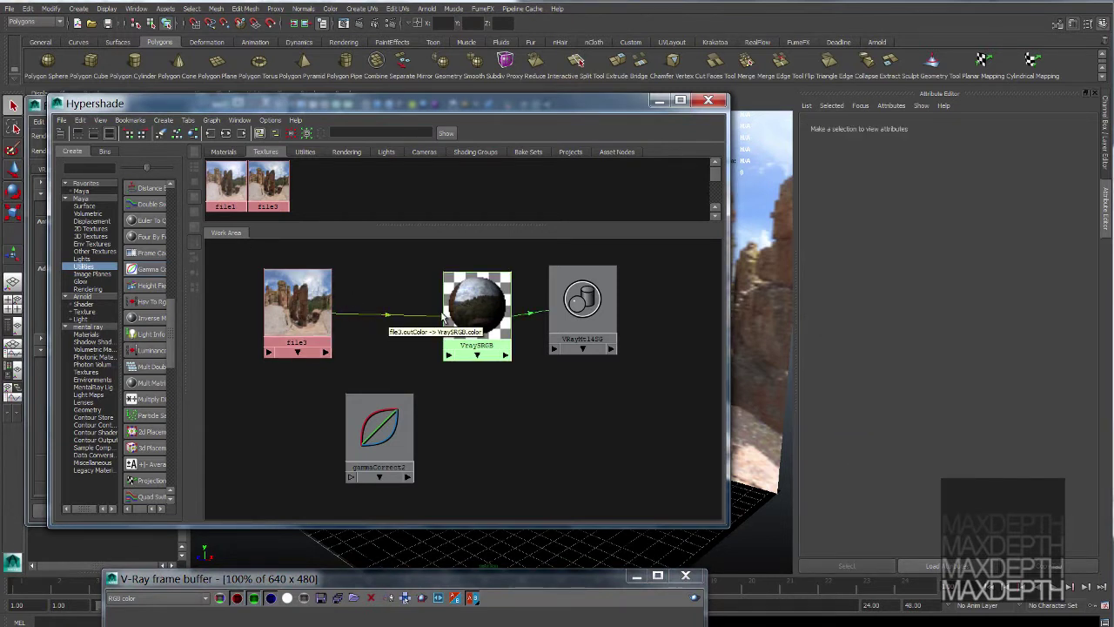
pyautogui.click(397, 309)
pyautogui.press('Delete')
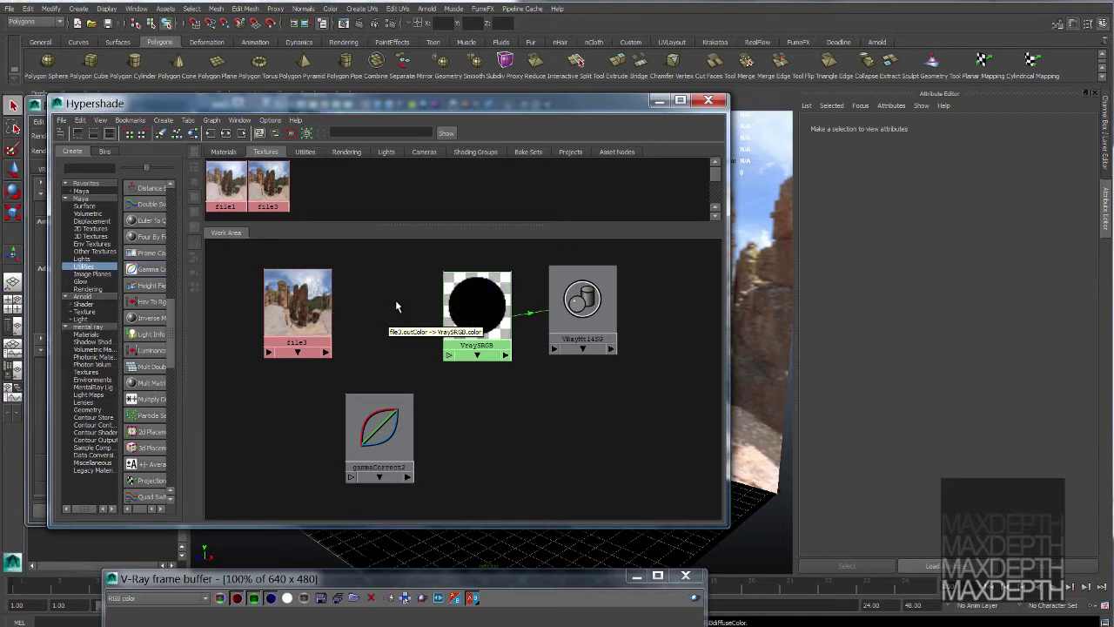
# - Connect gammaCorrect2 to VraySRGB's Diffuse Color and file3 to gammaCorrect2's Value
pyautogui.moveTo(394, 420); pyautogui.dragTo(402, 387)
pyautogui.click(457, 309)
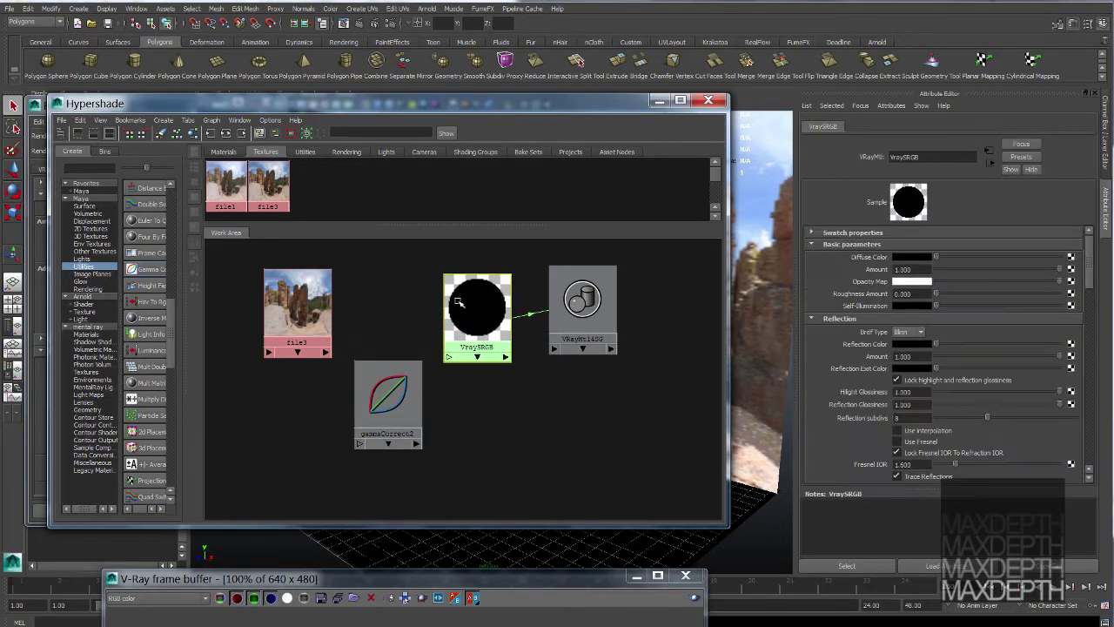
pyautogui.moveTo(686, 329); pyautogui.dragTo(873, 258, button='middle')
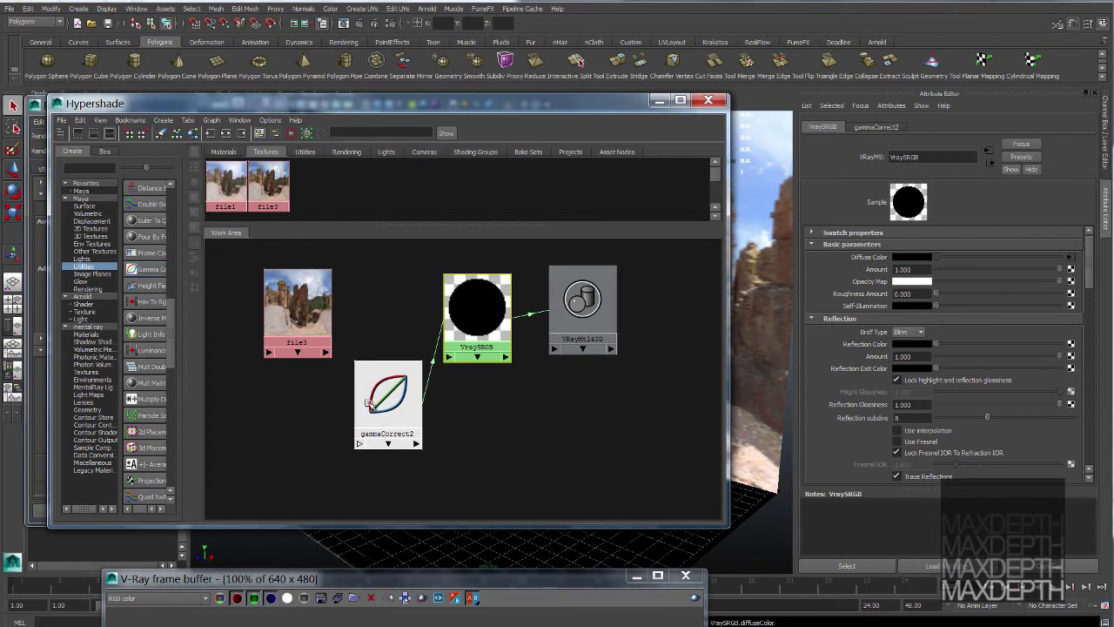
pyautogui.click(388, 409)
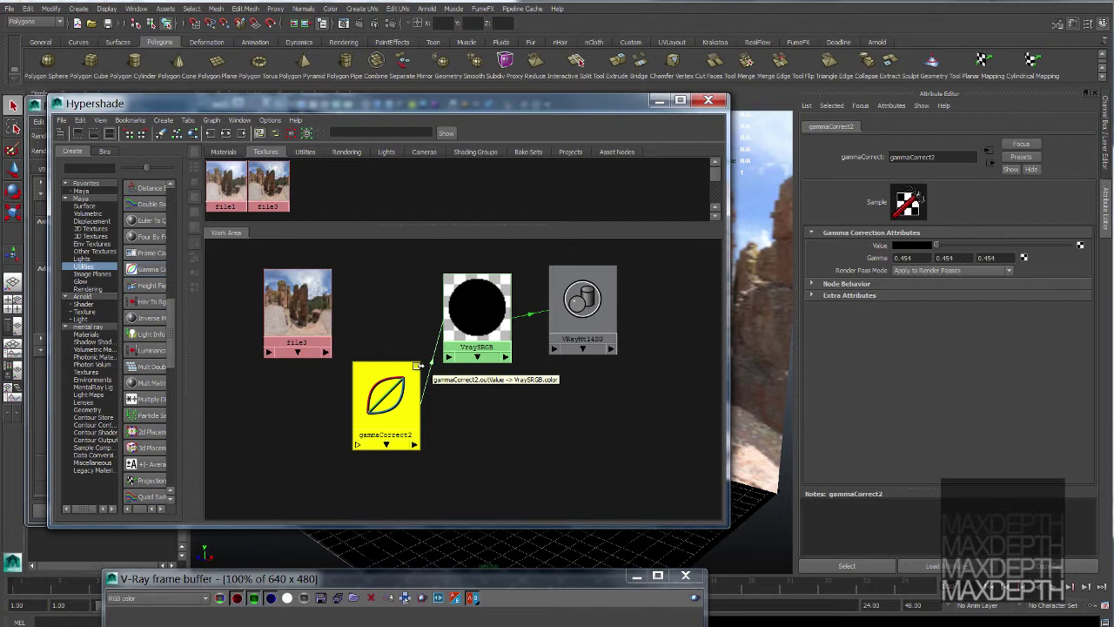
pyautogui.click(324, 279)
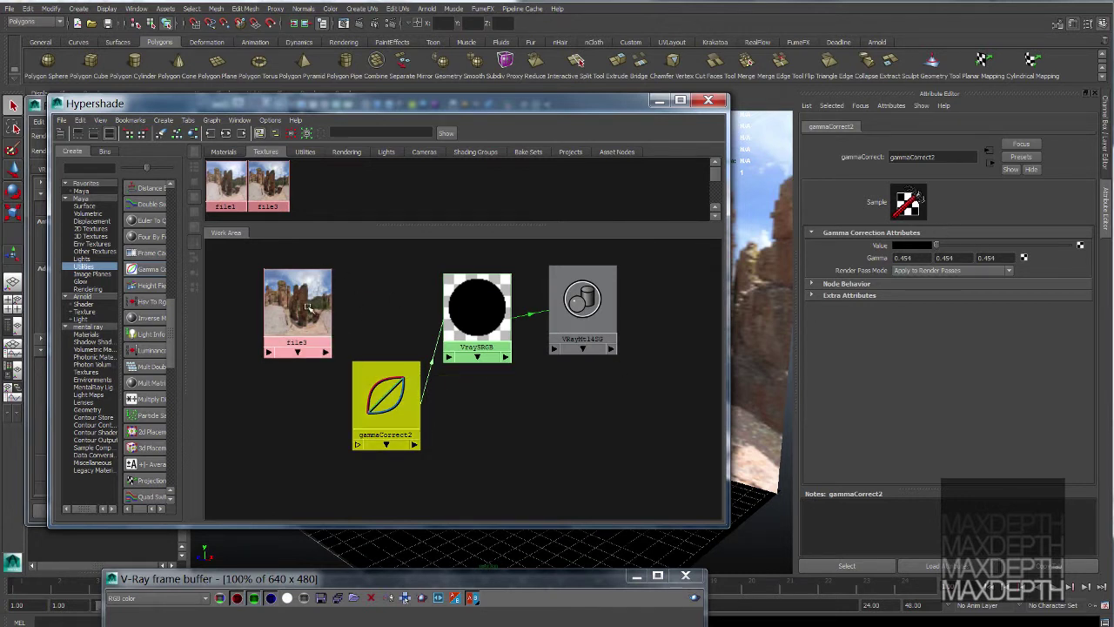
pyautogui.moveTo(886, 223); pyautogui.dragTo(912, 250, button='middle')
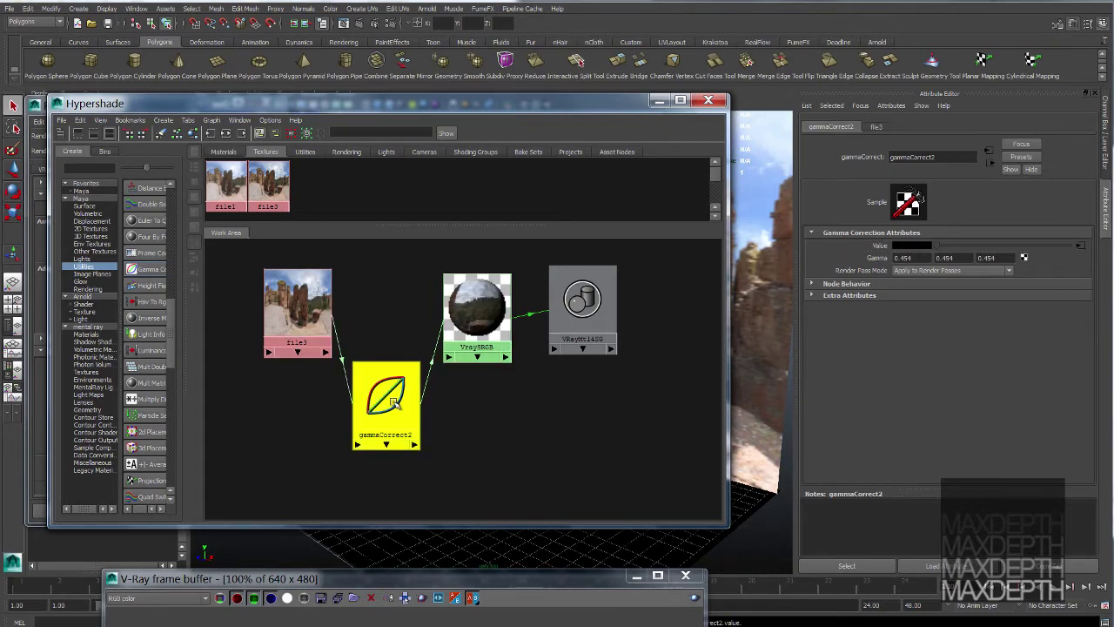
# - Re-render the rock corner with the gamma-corrected texture, then bring Hypershade back to front
pyautogui.moveTo(505, 583); pyautogui.dragTo(620, 83)
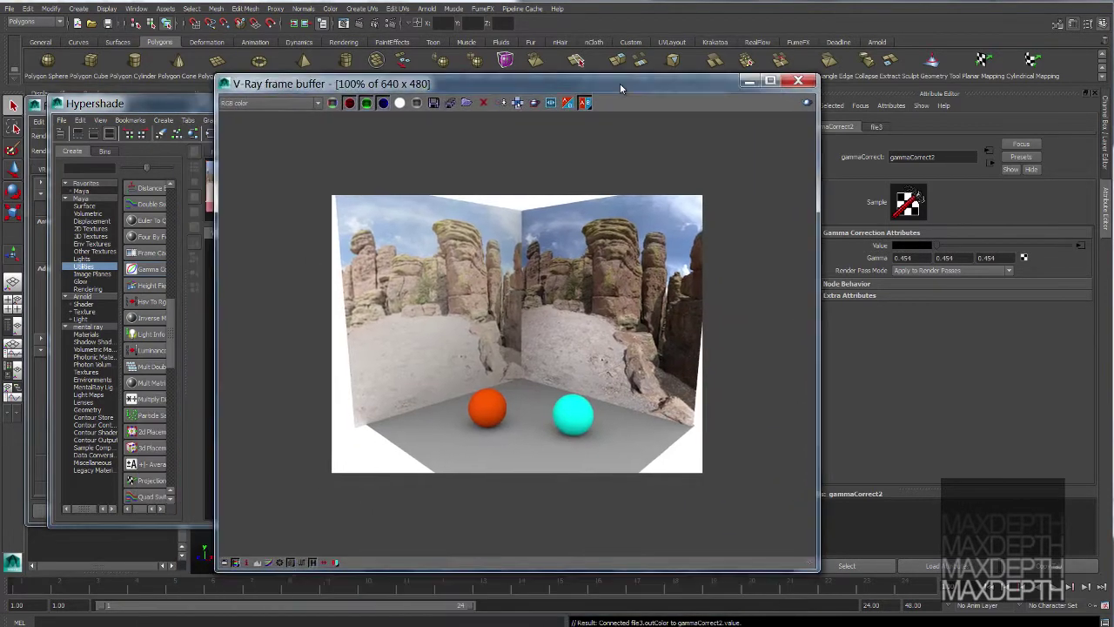
pyautogui.click(808, 99)
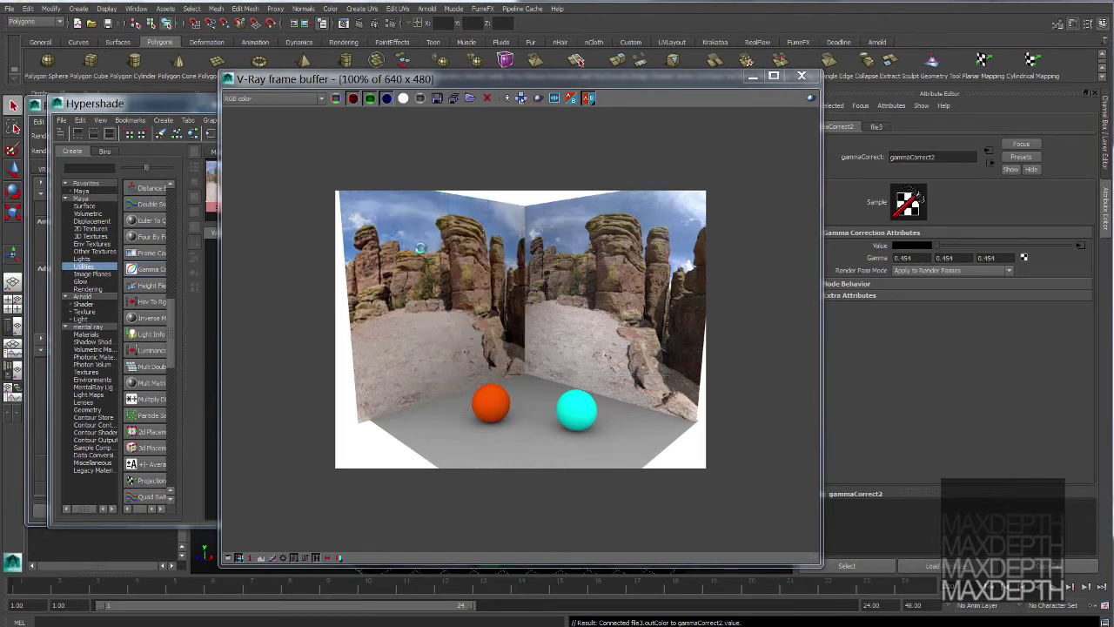
pyautogui.moveTo(474, 83); pyautogui.dragTo(544, 63)
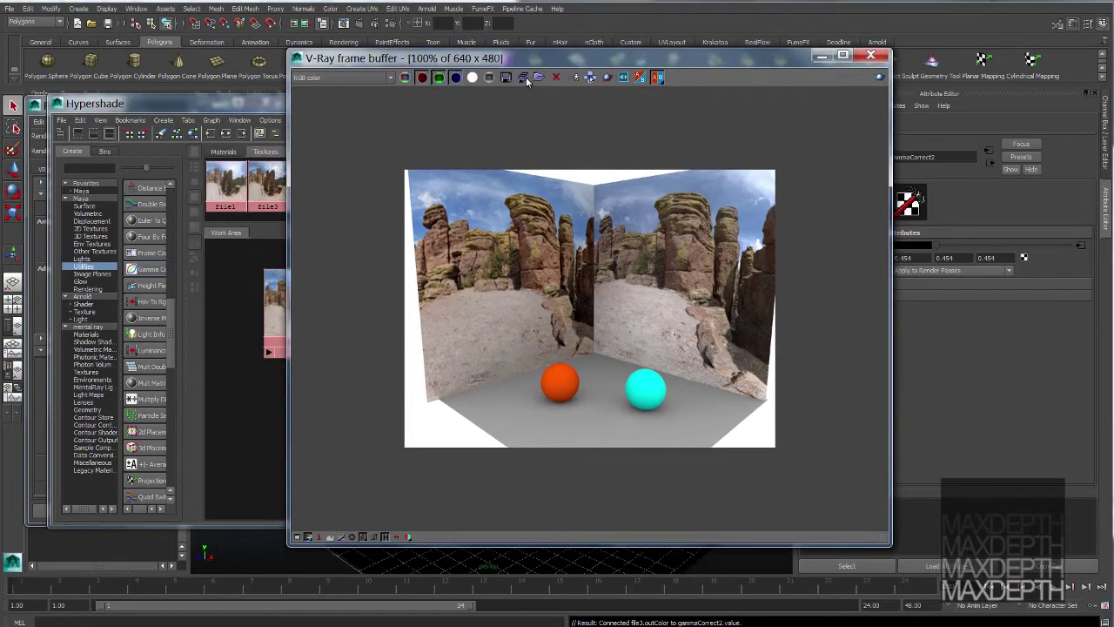
pyautogui.click(268, 103)
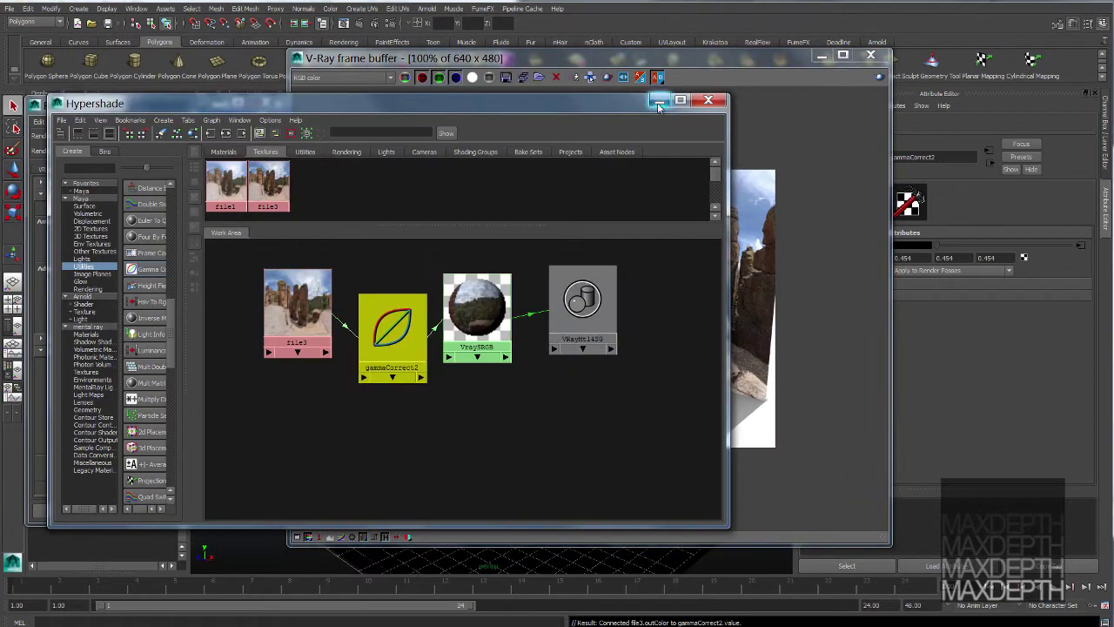
# - Arrange file3, gammaCorrect2, VraySRGB and VRayMtl1450 in one spaced-out row
pyautogui.click(722, 102)
pyautogui.moveTo(705, 61); pyautogui.dragTo(708, 94)
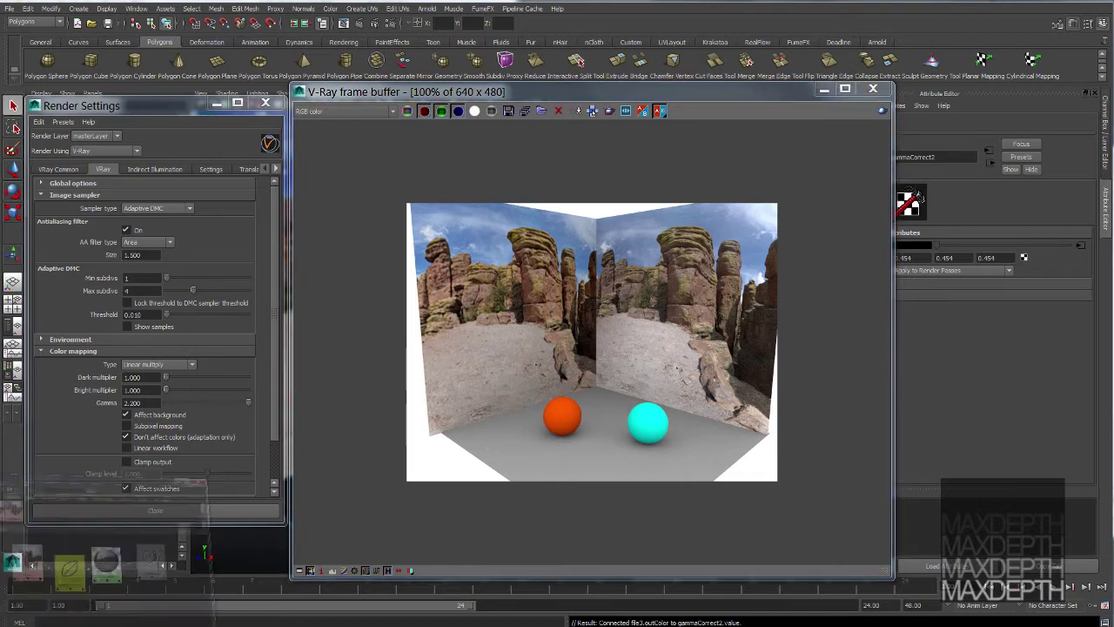
pyautogui.click(52, 570)
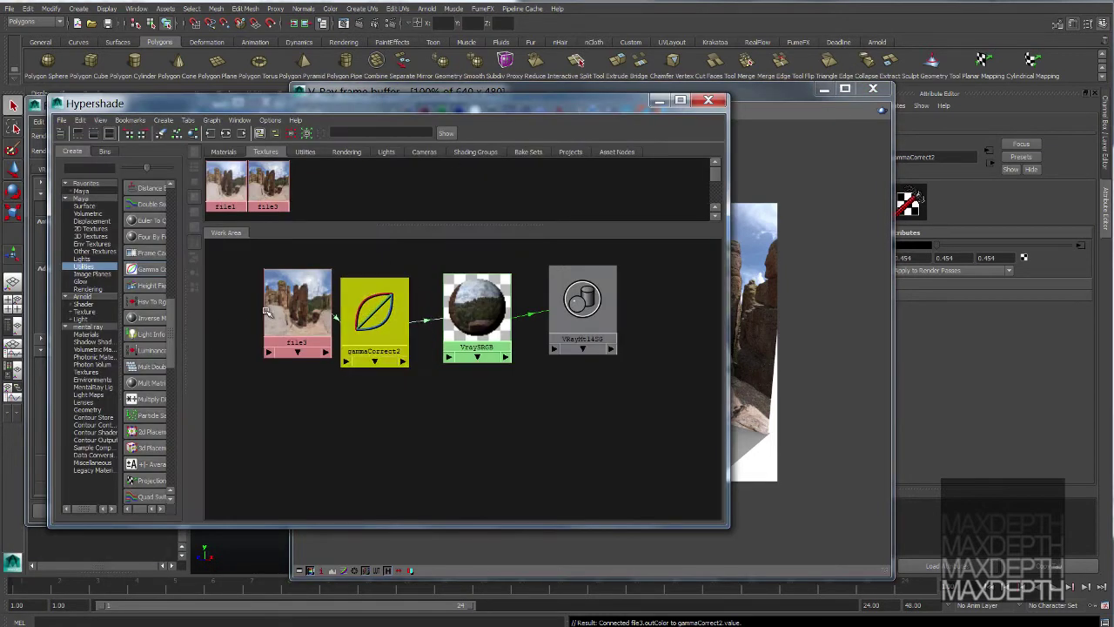
pyautogui.click(376, 311)
pyautogui.click(477, 312)
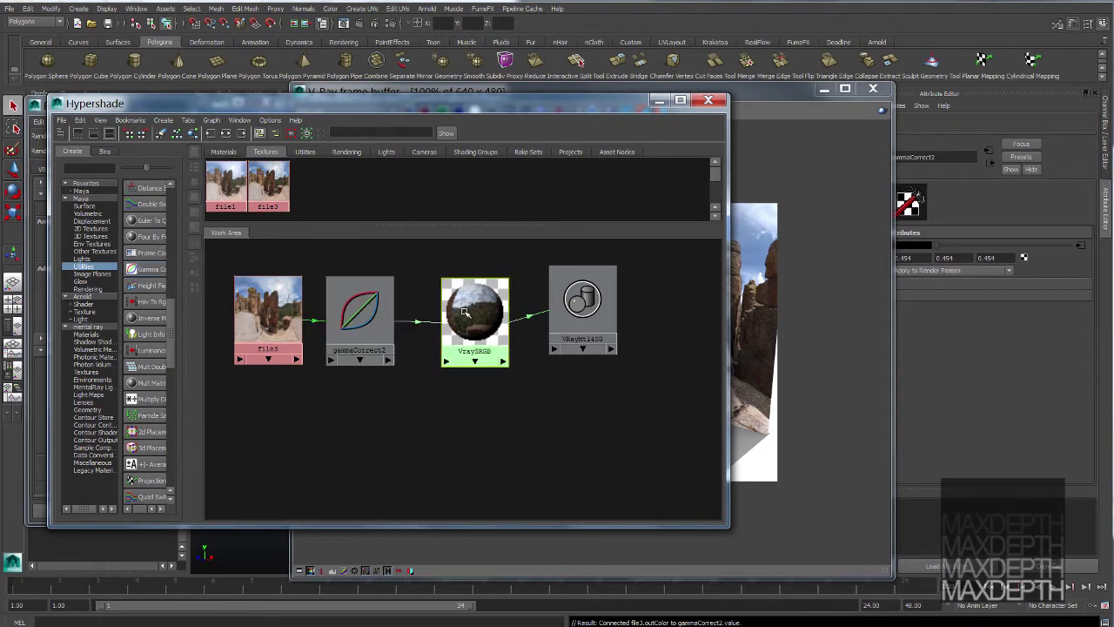
pyautogui.click(575, 305)
pyautogui.moveTo(572, 306); pyautogui.dragTo(586, 311)
pyautogui.moveTo(499, 320); pyautogui.dragTo(530, 314)
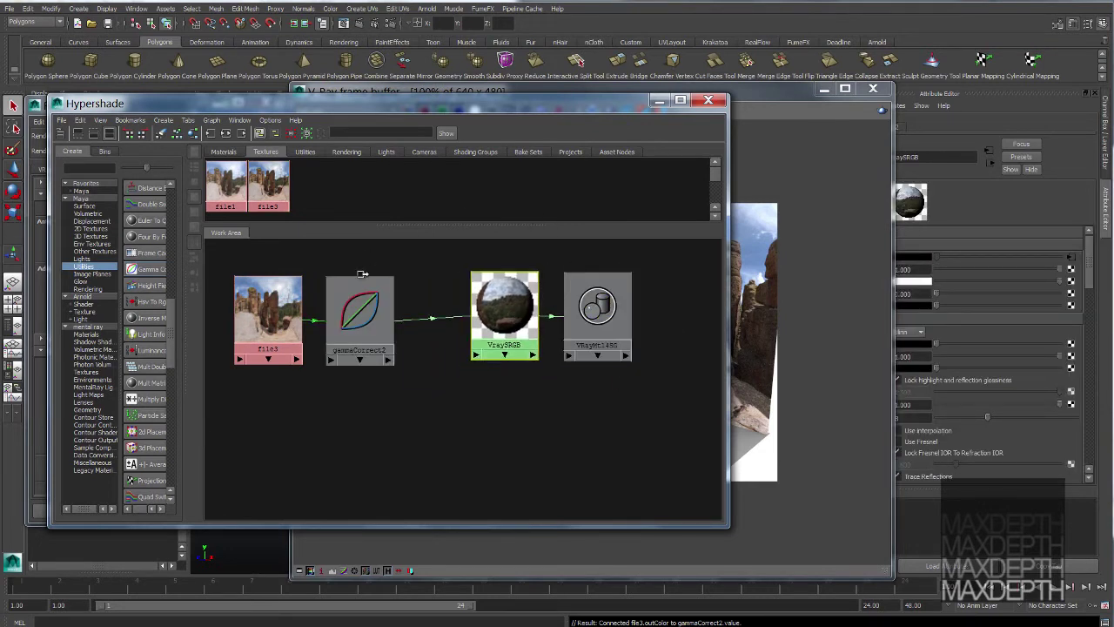
pyautogui.moveTo(367, 313); pyautogui.dragTo(386, 313)
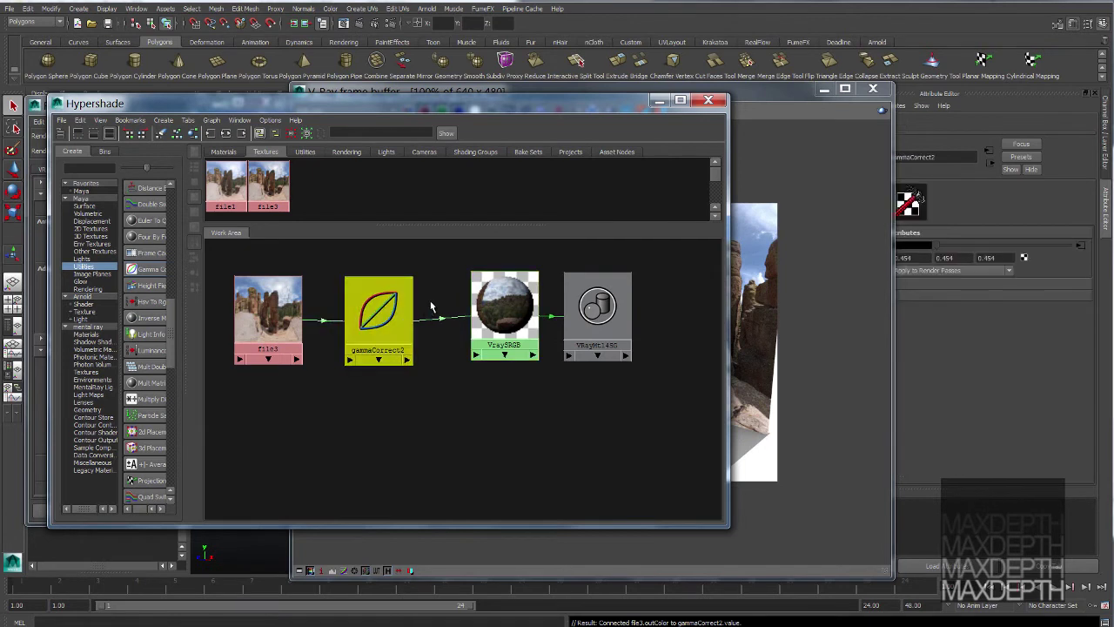
# - Remove the gammaCorrect2 link, move gammaCorrect2 aside, and connect file3 directly to VraySRGB
pyautogui.click(448, 319)
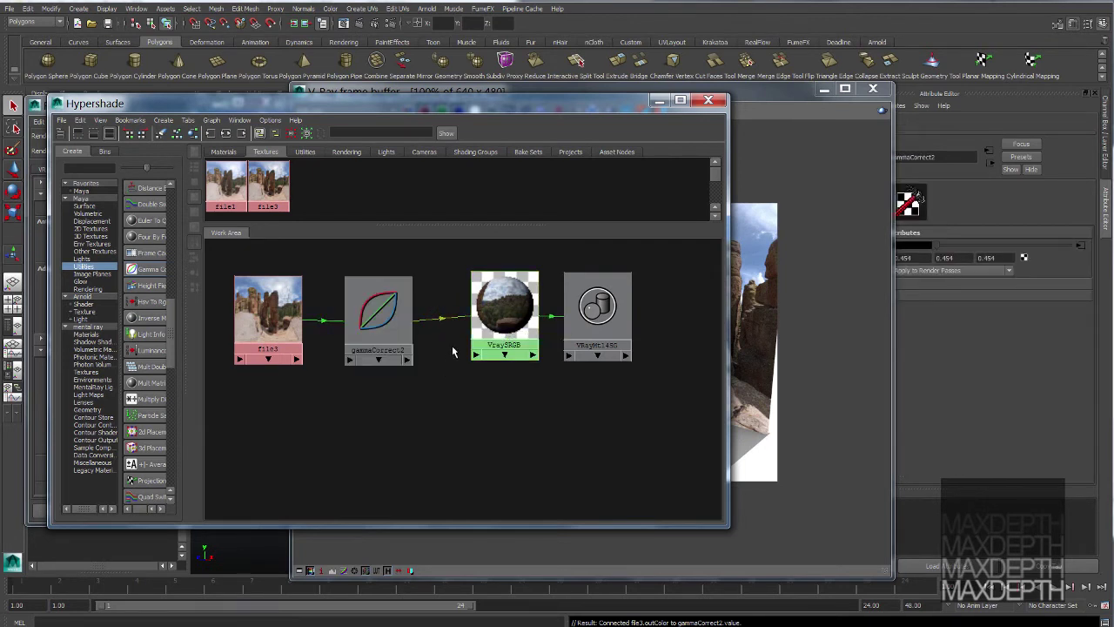
pyautogui.press('Delete')
pyautogui.moveTo(383, 322); pyautogui.dragTo(360, 444)
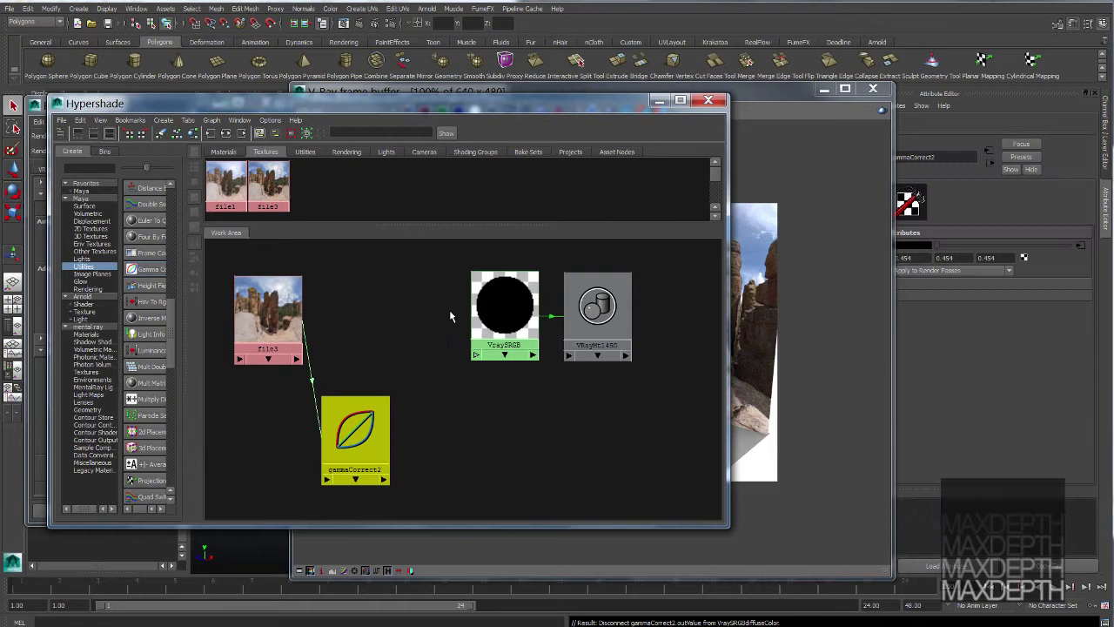
pyautogui.click(496, 318)
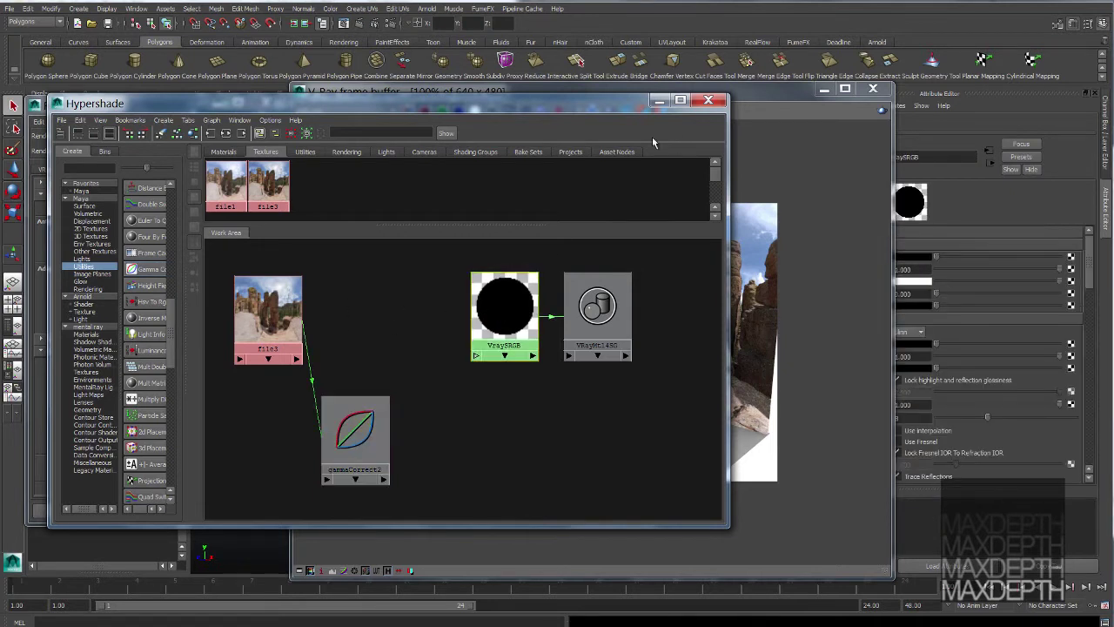
pyautogui.moveTo(893, 237); pyautogui.dragTo(918, 259, button='middle')
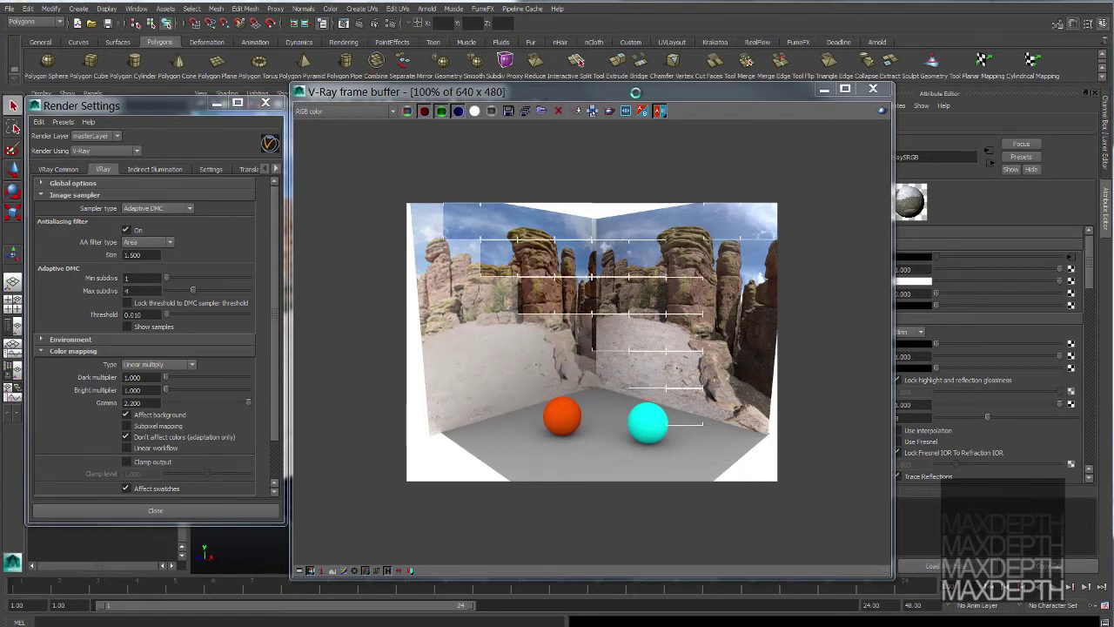
pyautogui.moveTo(633, 90); pyautogui.dragTo(405, 89)
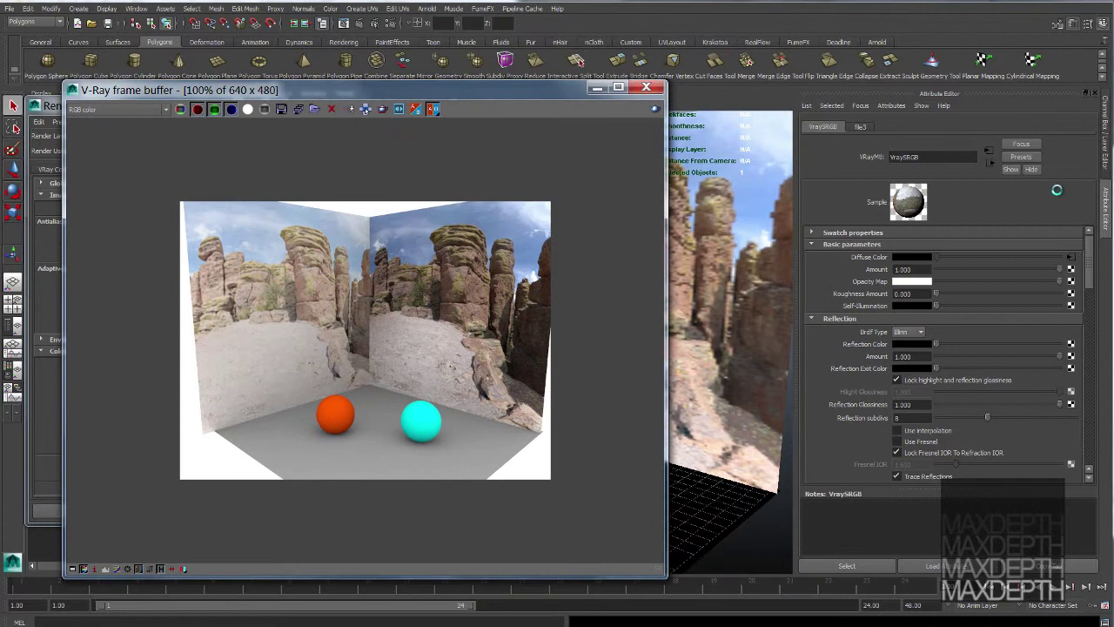
# - Add V-Ray texture input gamma to file3 and enable gamma 2.2 under Extra VRay Attributes
pyautogui.click(1072, 257)
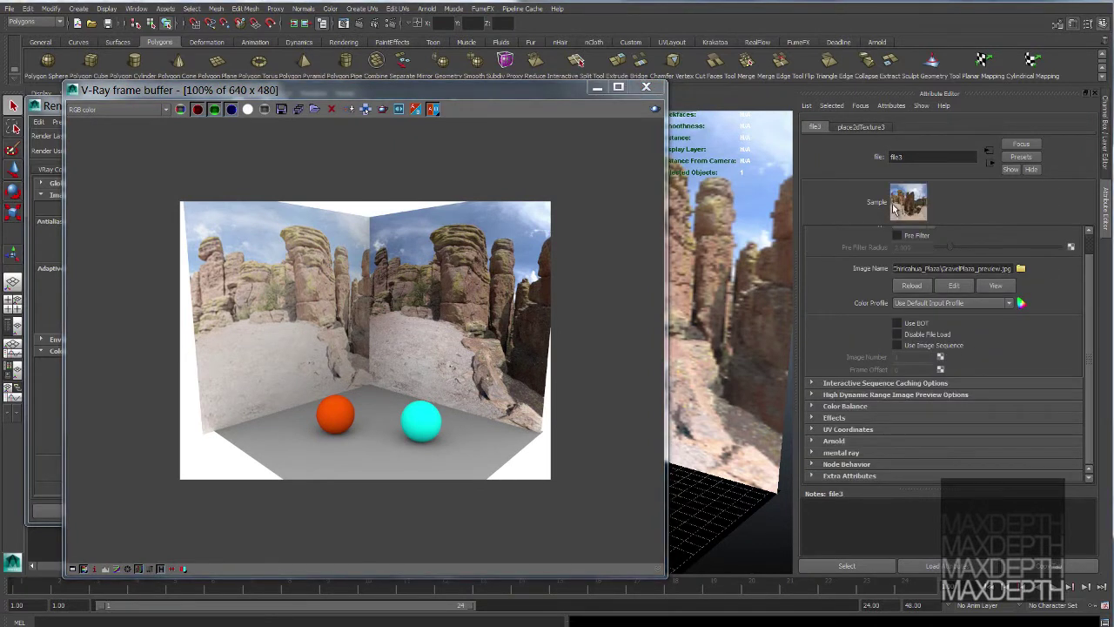
pyautogui.click(892, 107)
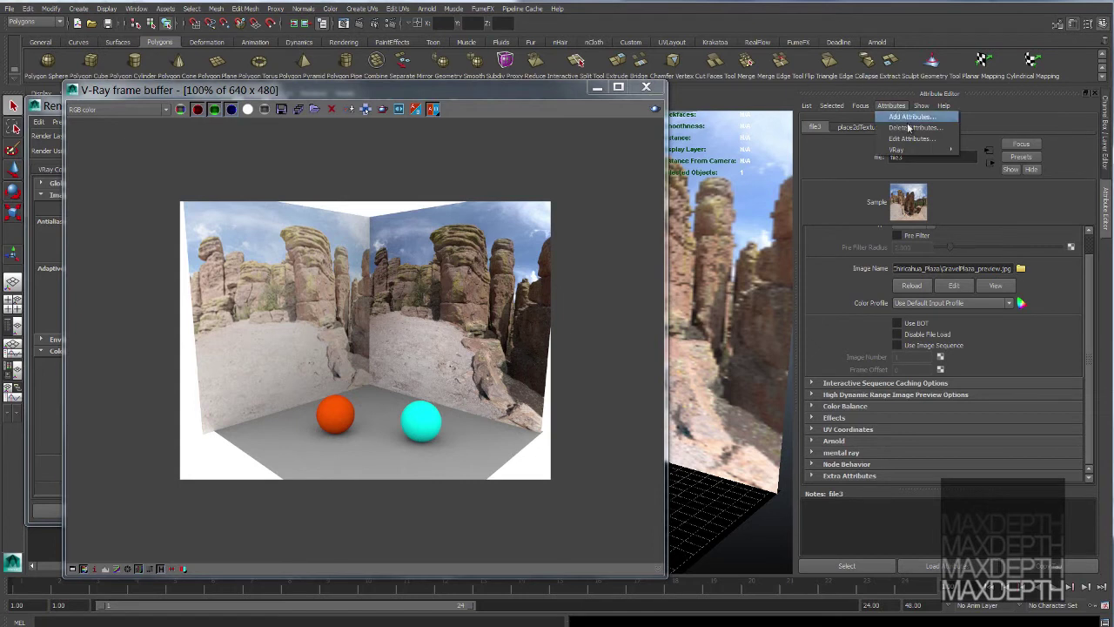
pyautogui.moveTo(926, 154)
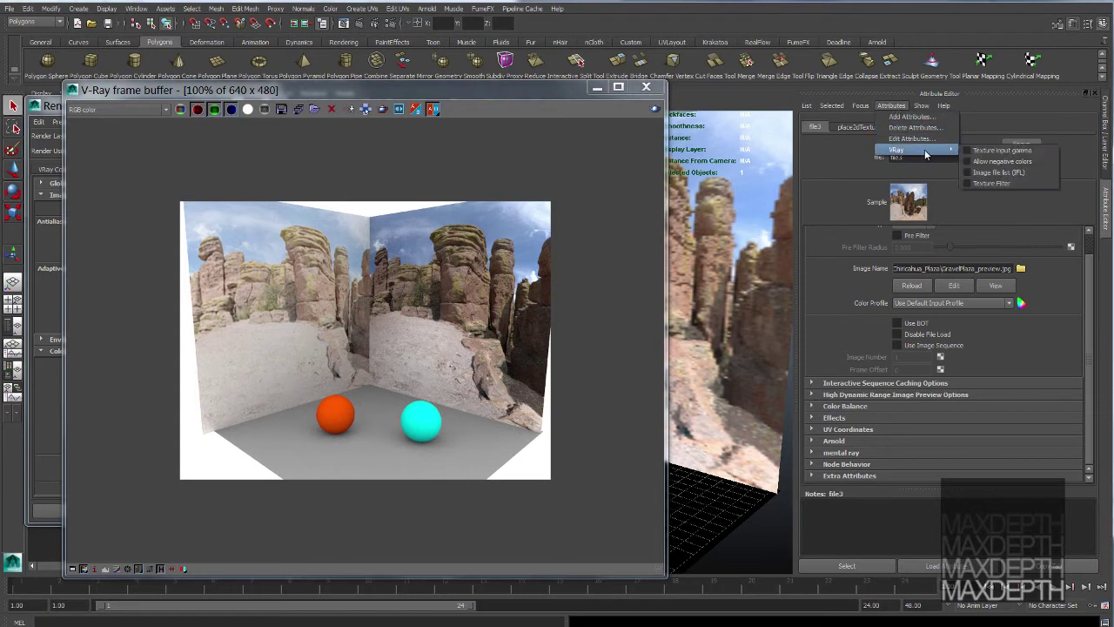
pyautogui.click(1006, 154)
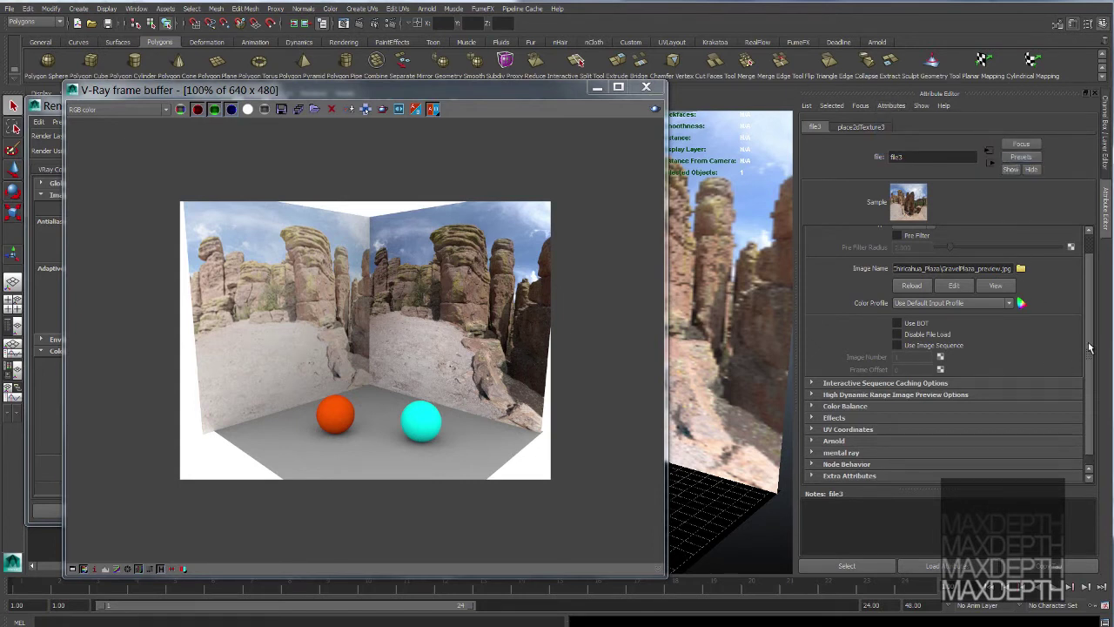
pyautogui.moveTo(1089, 348); pyautogui.dragTo(1090, 421)
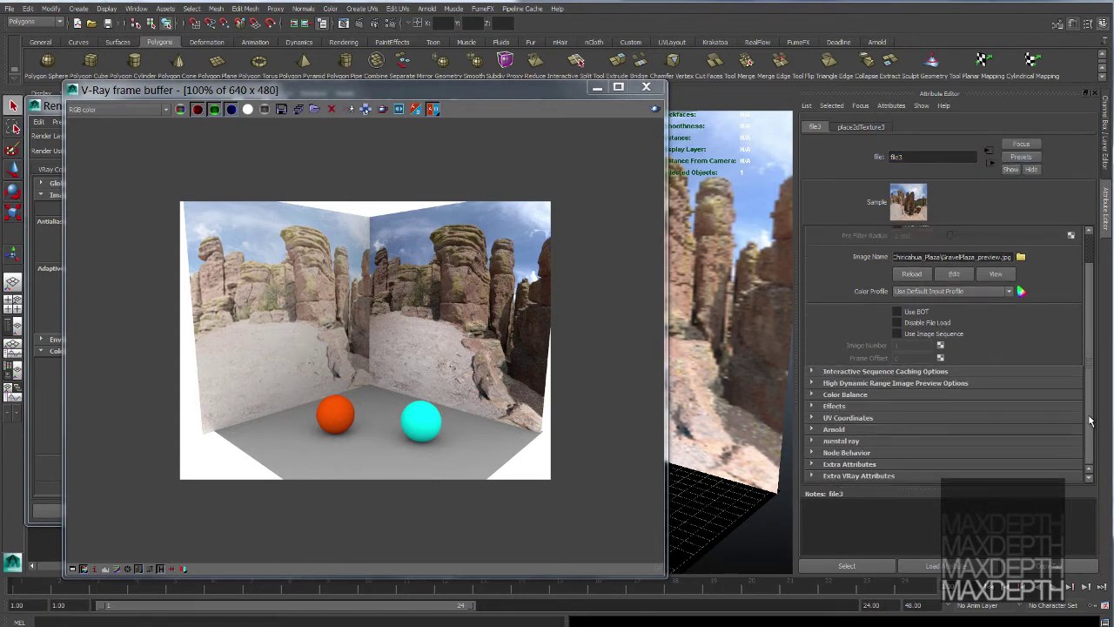
pyautogui.click(813, 476)
pyautogui.moveTo(1090, 332); pyautogui.dragTo(1090, 362)
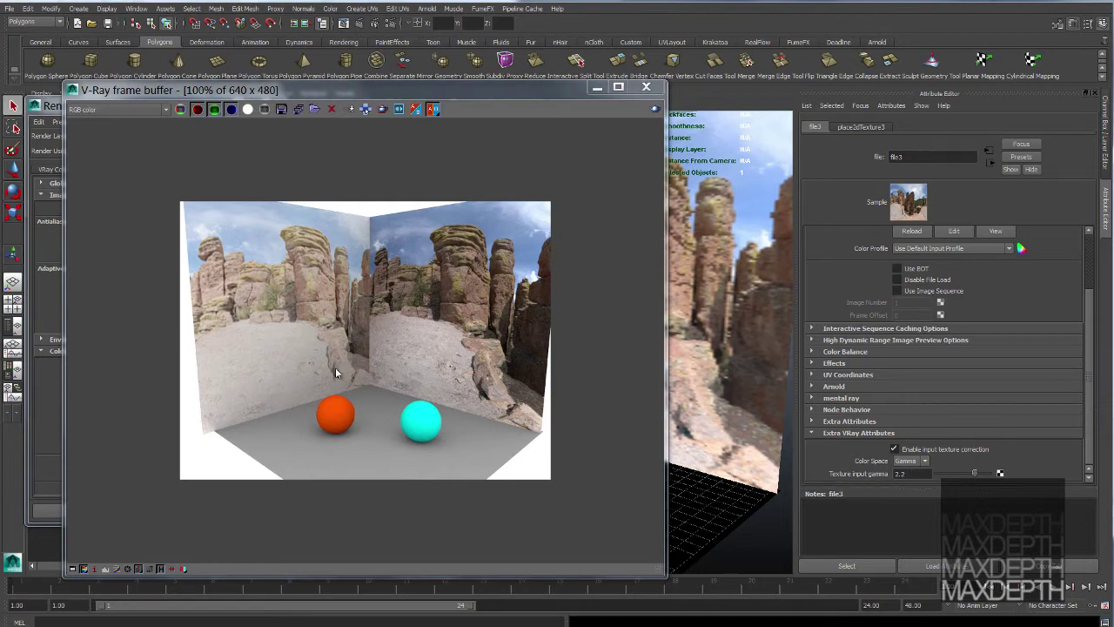
pyautogui.moveTo(462, 96); pyautogui.dragTo(687, 87)
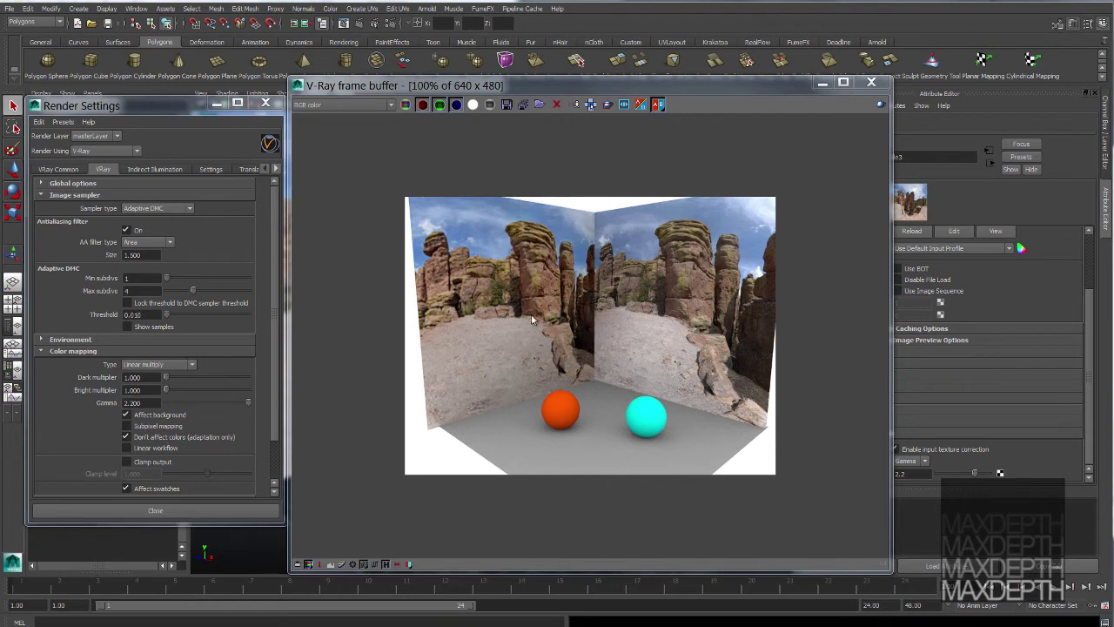
# - Move the frame buffer aside to reveal gammaCorrect2 and Vray_blue in Hypershade
pyautogui.moveTo(625, 90); pyautogui.dragTo(398, 83)
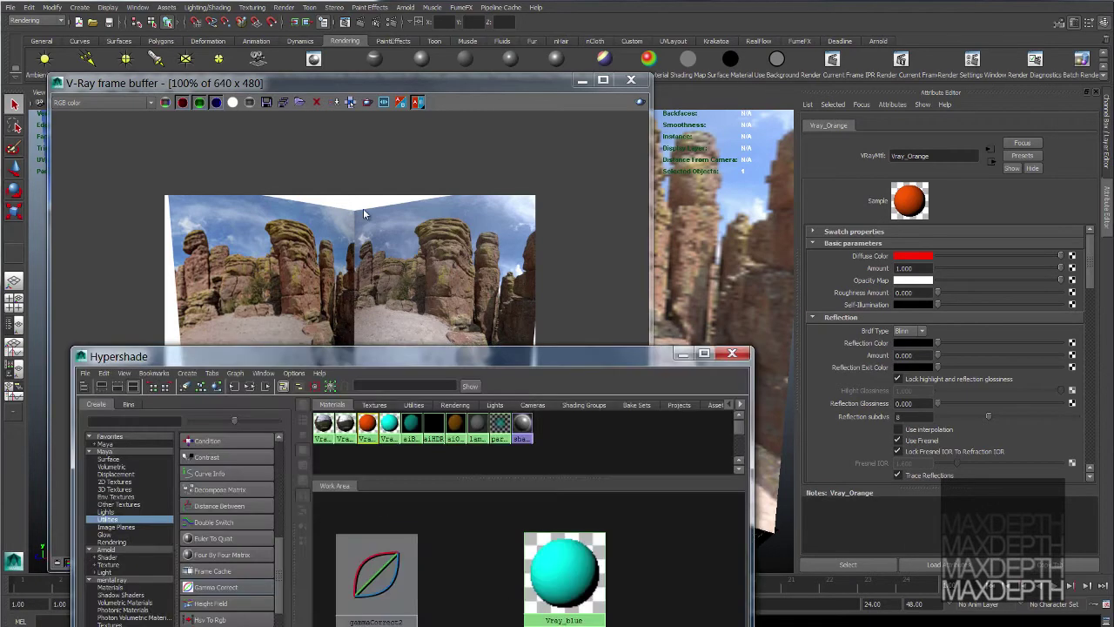
# - Connect gammaCorrect3 to Vray_Orange's Diffuse Color and gammaCorrect2 to Vray_blue's Diffuse Color
pyautogui.moveTo(174, 356); pyautogui.dragTo(174, 55)
pyautogui.click(366, 398)
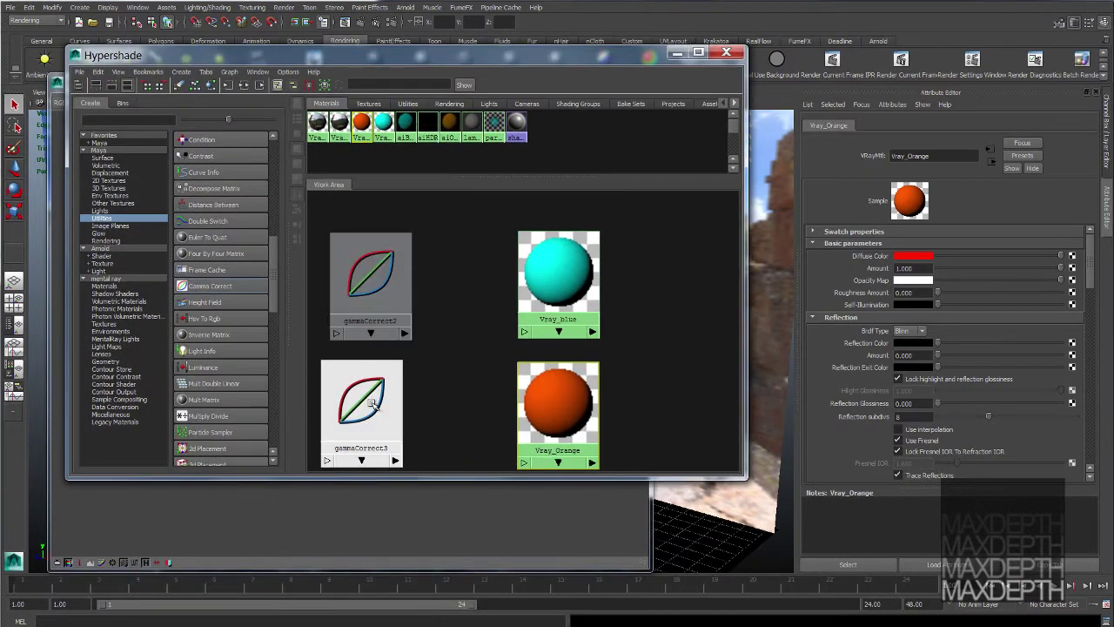
pyautogui.moveTo(370, 401); pyautogui.dragTo(901, 261, button='middle')
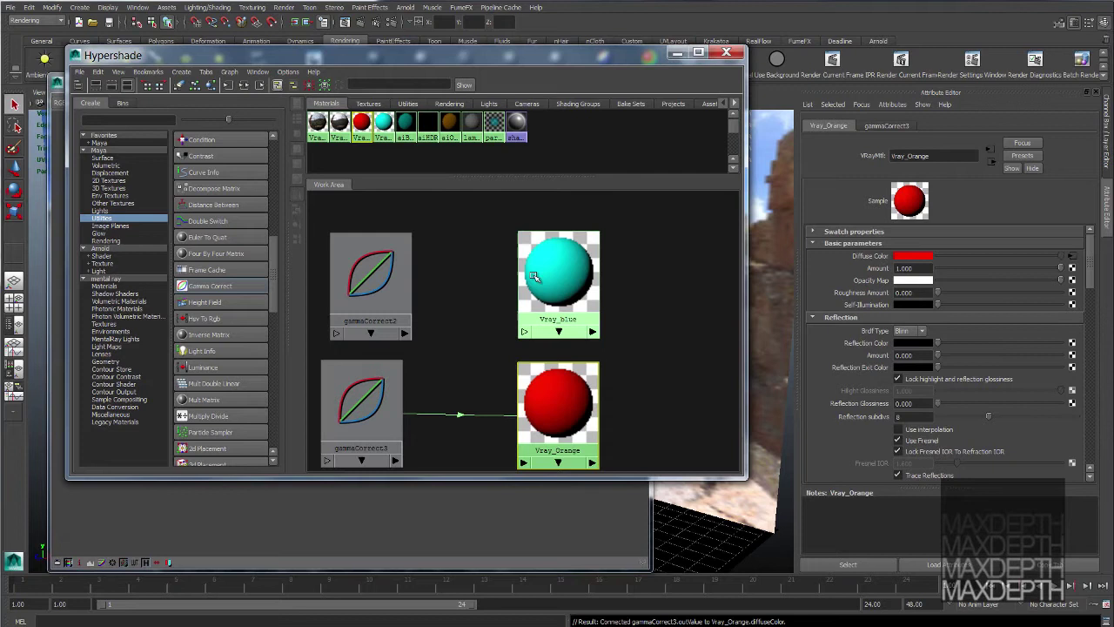
pyautogui.click(558, 275)
pyautogui.click(352, 289)
pyautogui.moveTo(353, 289); pyautogui.dragTo(907, 259, button='middle')
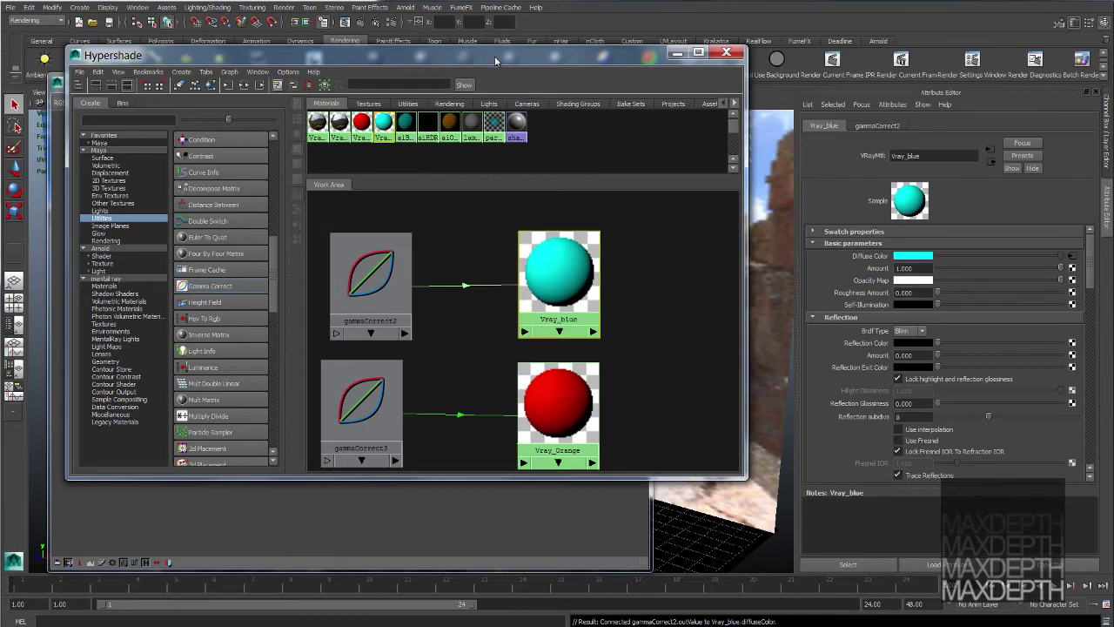
# - Re-render the spheres with both gamma-corrected materials
pyautogui.moveTo(495, 61); pyautogui.dragTo(488, 626)
pyautogui.click(555, 417)
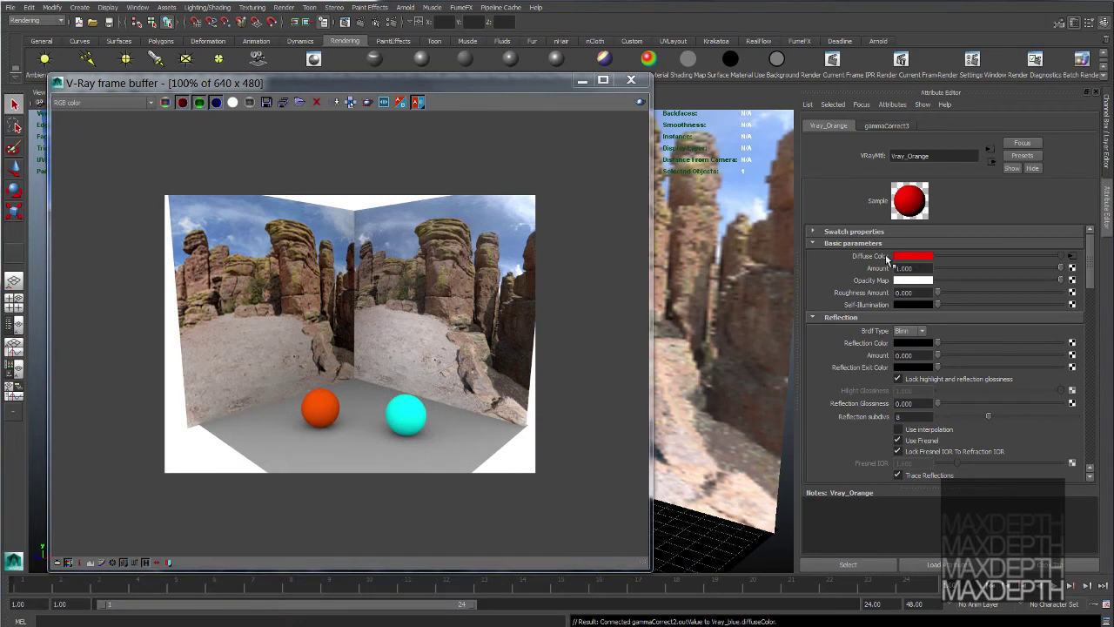
pyautogui.click(640, 104)
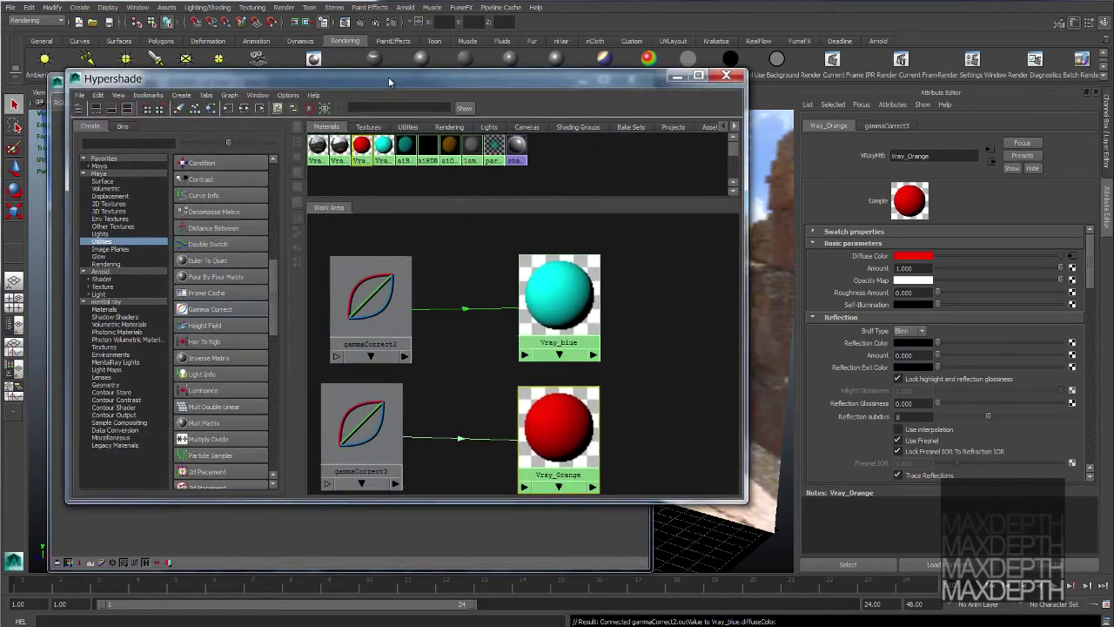
# - Verify gammaCorrect2 and gammaCorrect3 both use gamma 0.454, then bring the frame buffer render forward
pyautogui.click(363, 311)
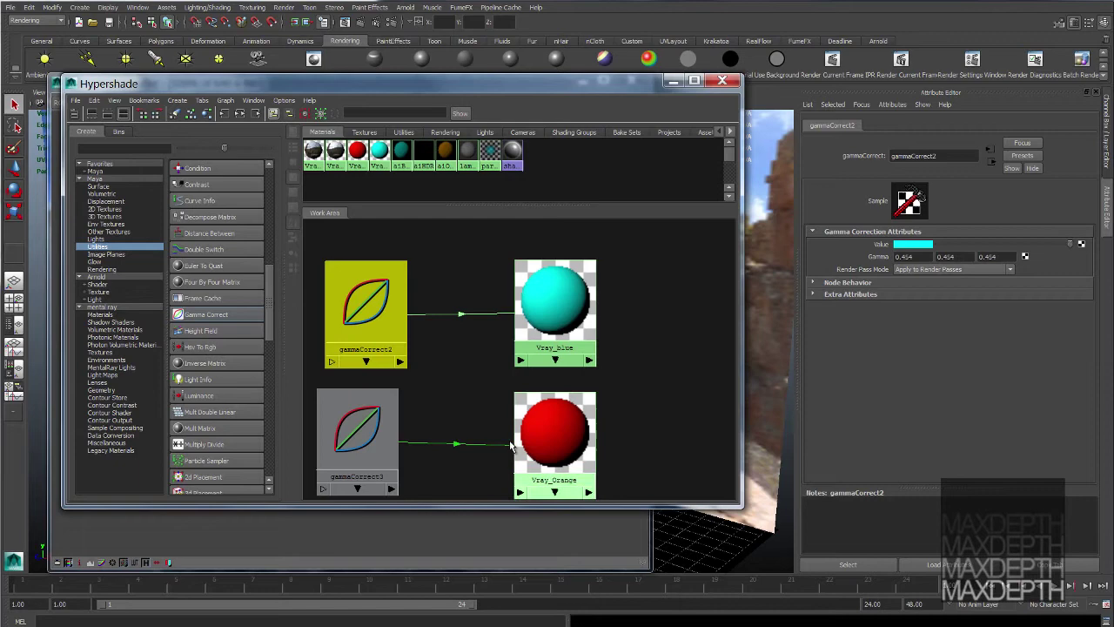
pyautogui.click(377, 442)
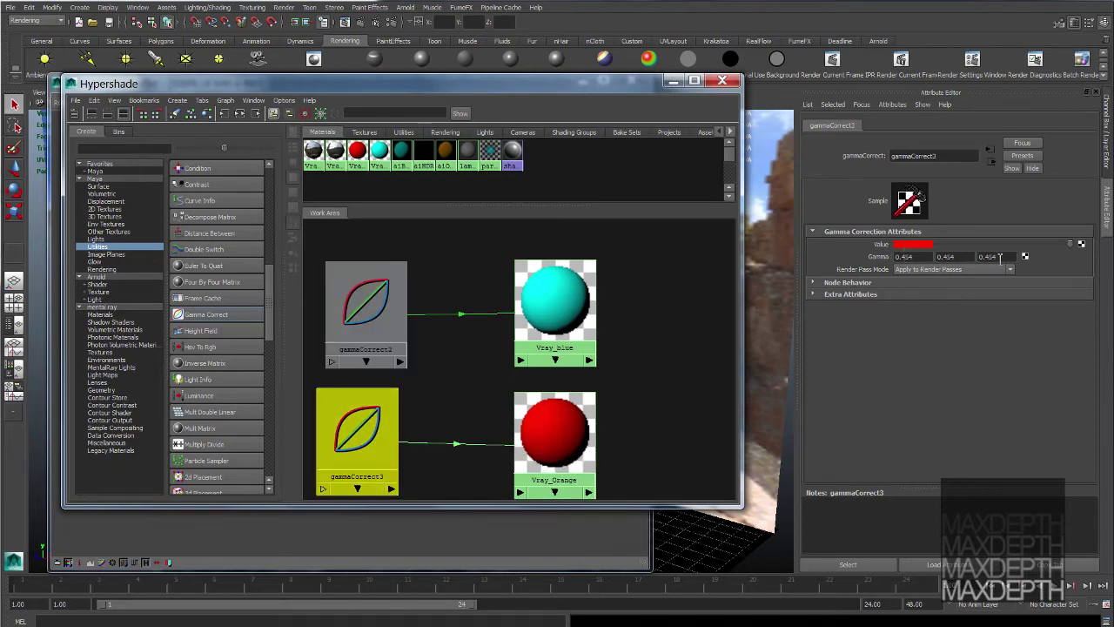
pyautogui.click(673, 81)
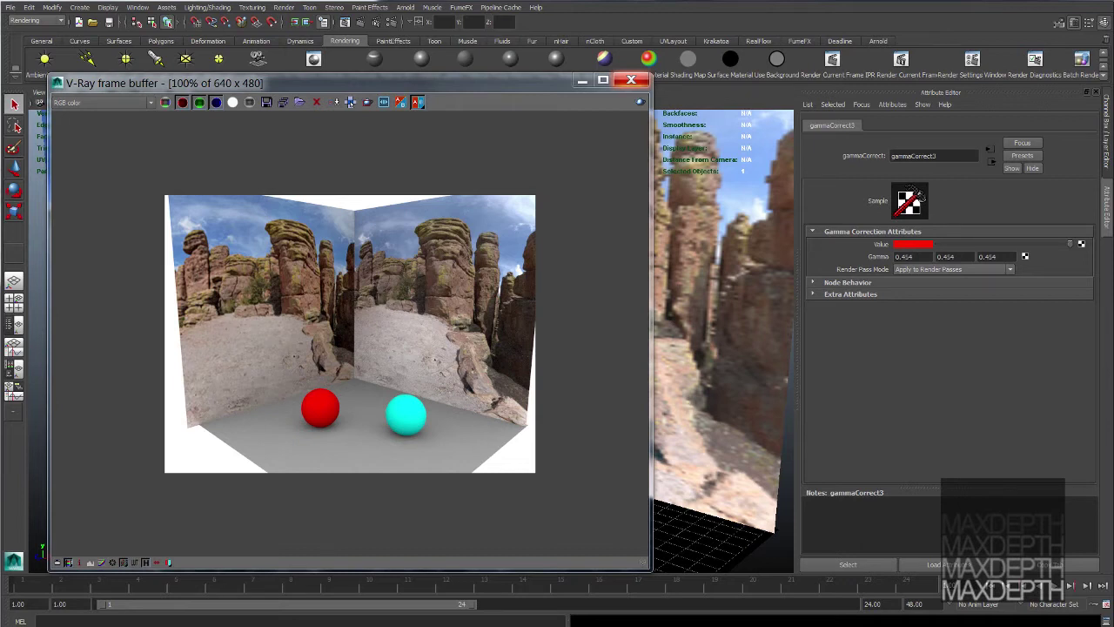
# - Switch to NukeX, re-maximize it, and view the 3200x1600 Read1 panorama in Viewer1
pyautogui.hotkey('alt', 'Tab')
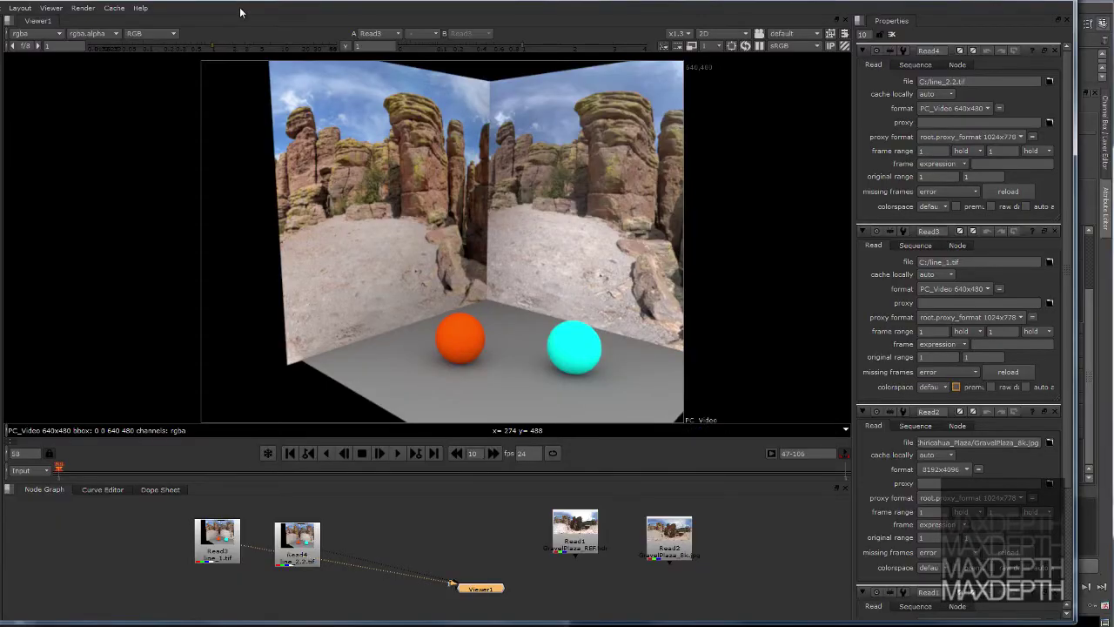
pyautogui.doubleClick(196, 2)
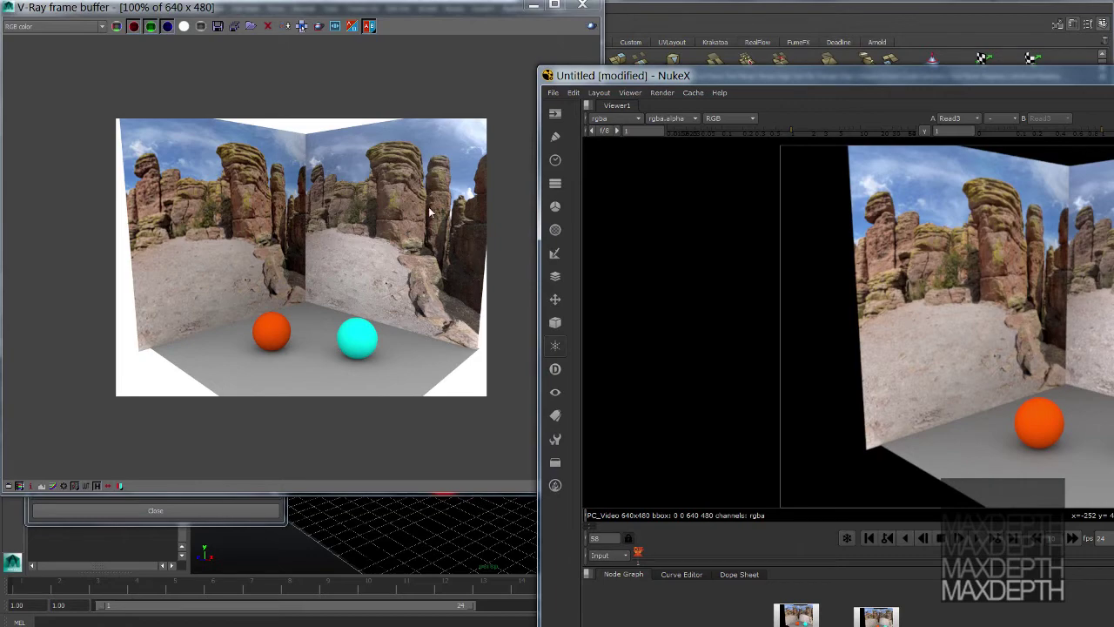
pyautogui.doubleClick(715, 82)
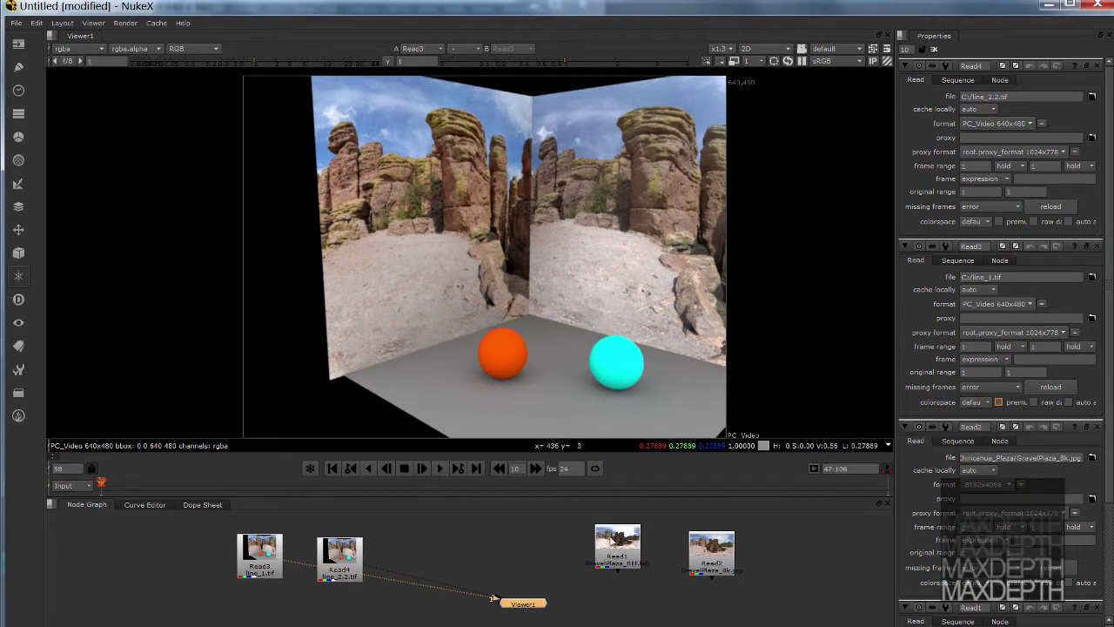
pyautogui.moveTo(555, 534); pyautogui.dragTo(770, 592)
pyautogui.click(619, 529)
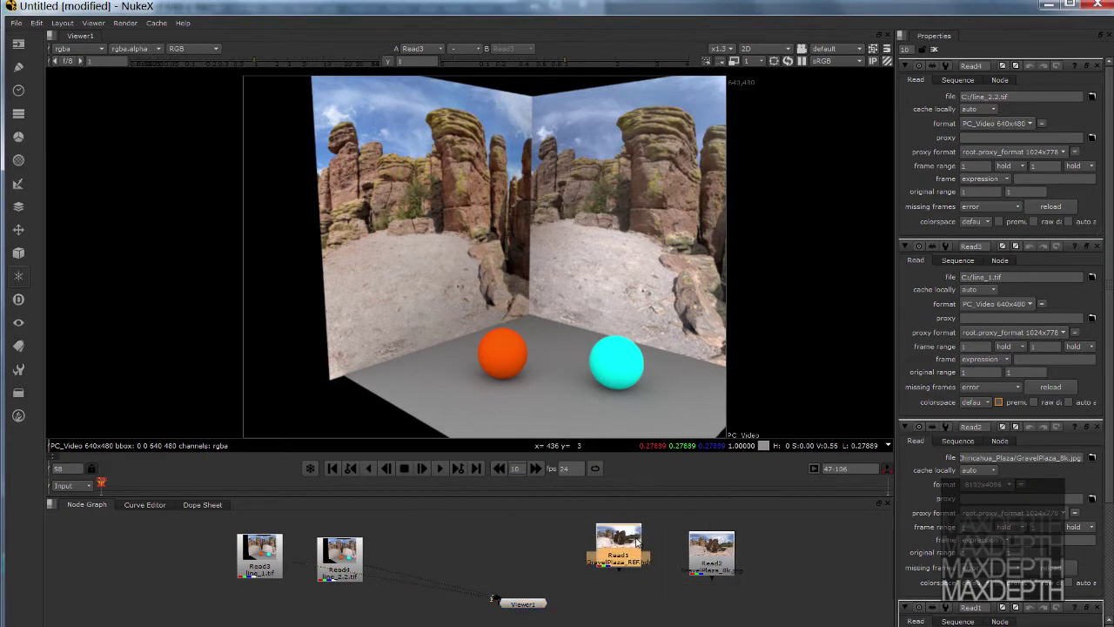
pyautogui.press('1')
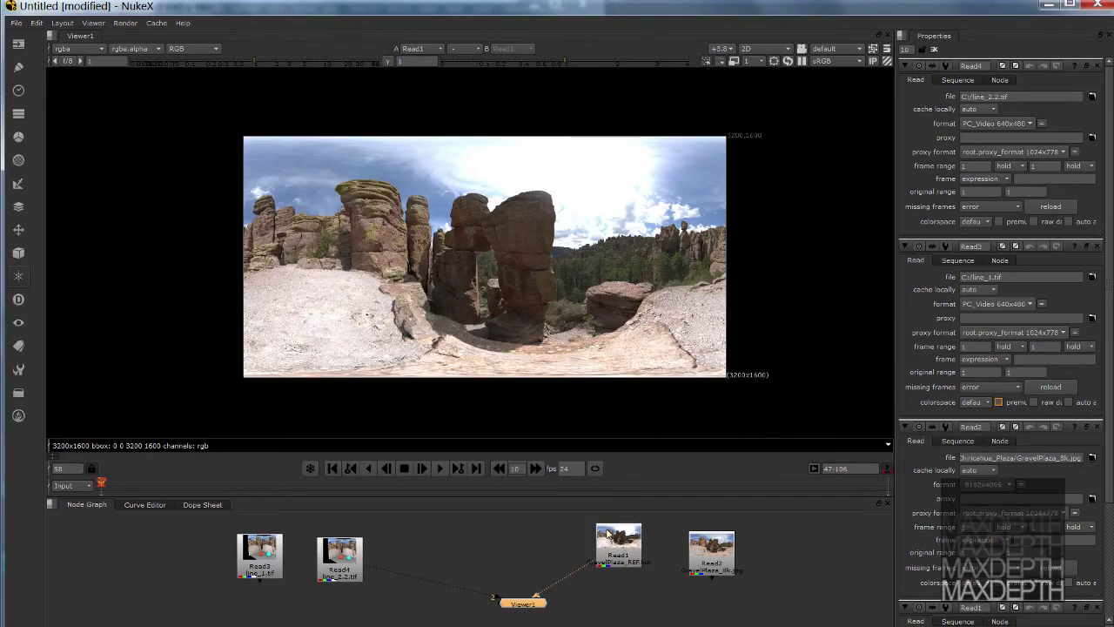
# - Connect the 8192x4096 GravelPlaza_8k.jpg Read2 node to Viewer1 and zoom in
pyautogui.click(705, 552)
pyautogui.press('2')
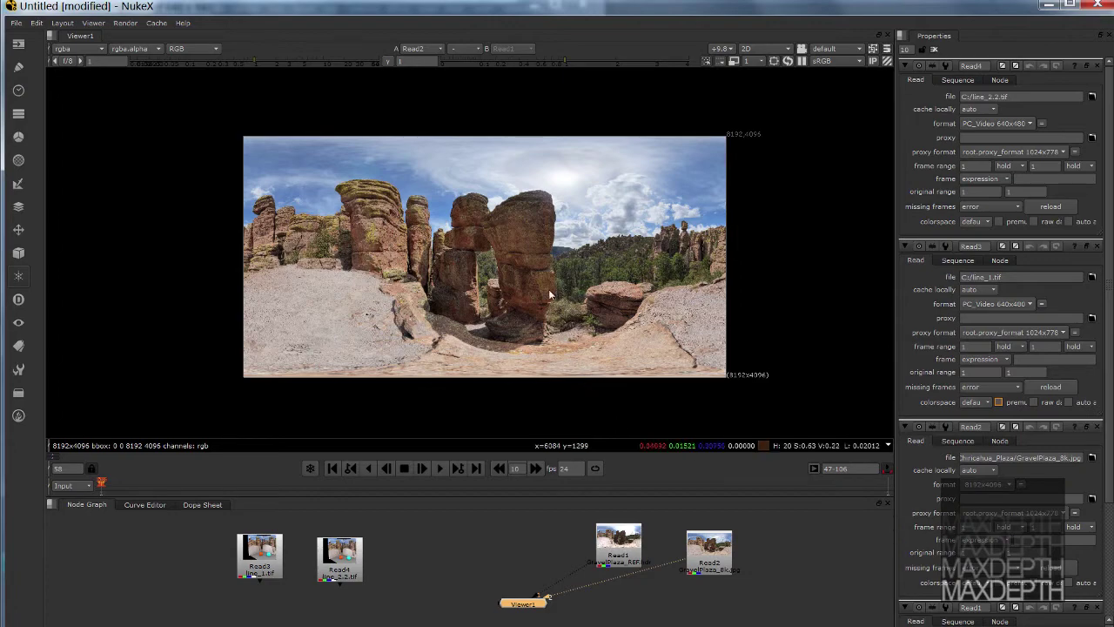
pyautogui.scroll(5, 599, 262)
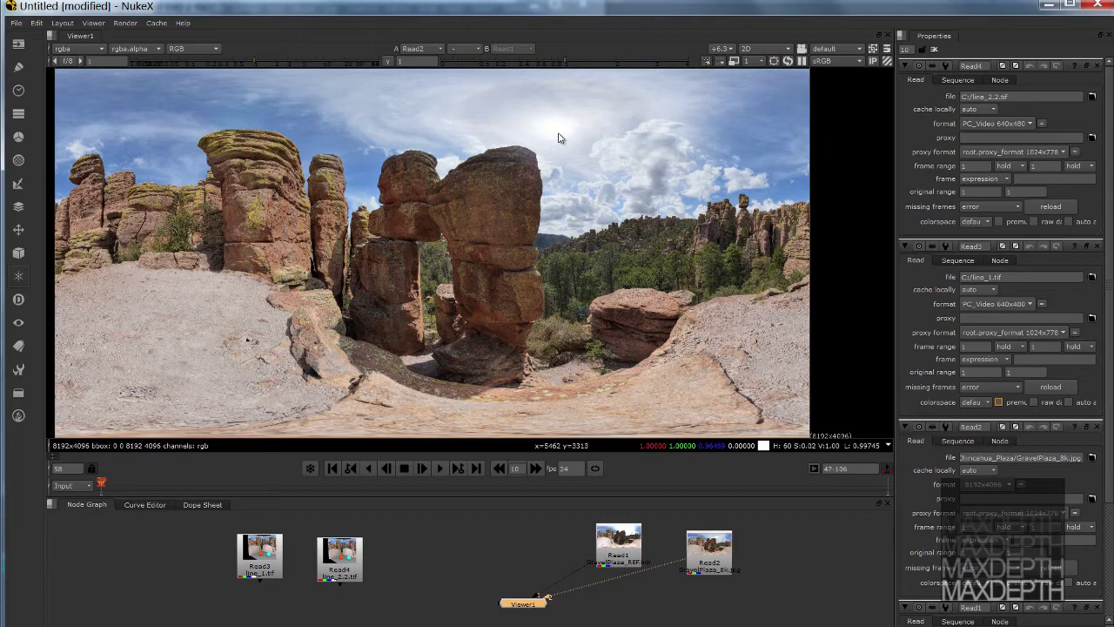
# - Flip Viewer1 from Read1 to the 8192x4096 Read2 panorama and shrink NukeX beside the V-Ray render
pyautogui.click(627, 546)
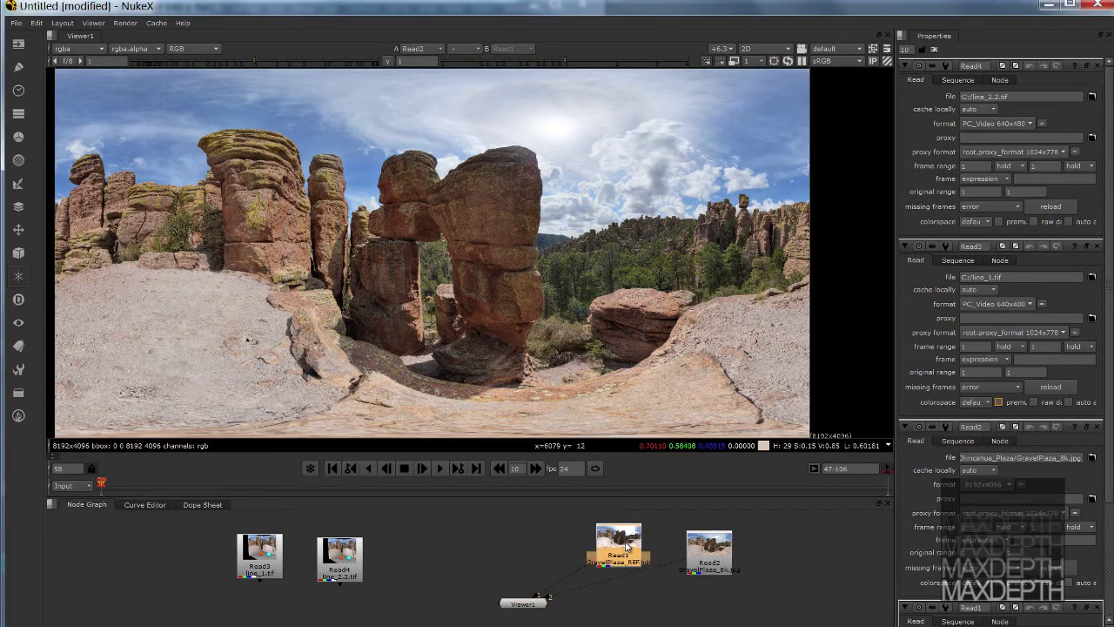
pyautogui.press('1')
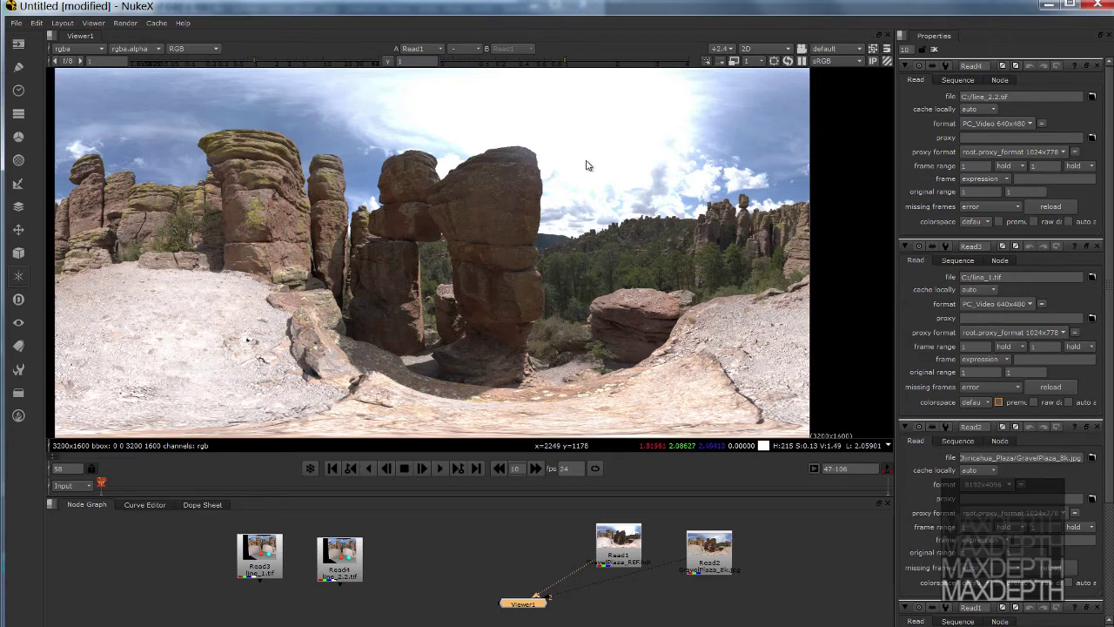
pyautogui.click(703, 547)
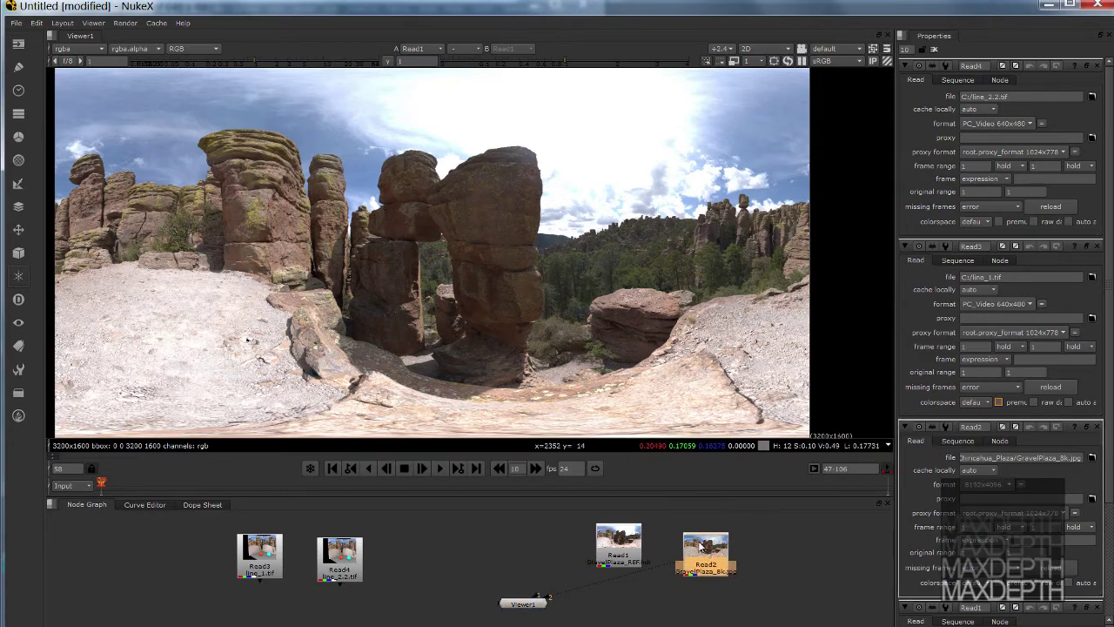
pyautogui.press('1')
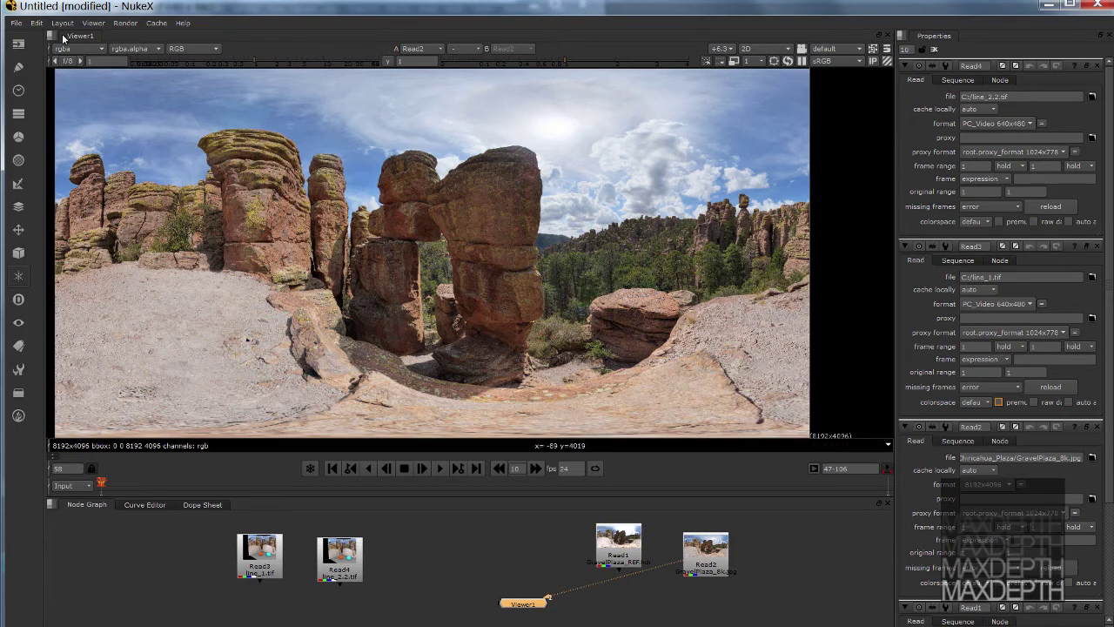
pyautogui.moveTo(55, 8); pyautogui.dragTo(389, 27)
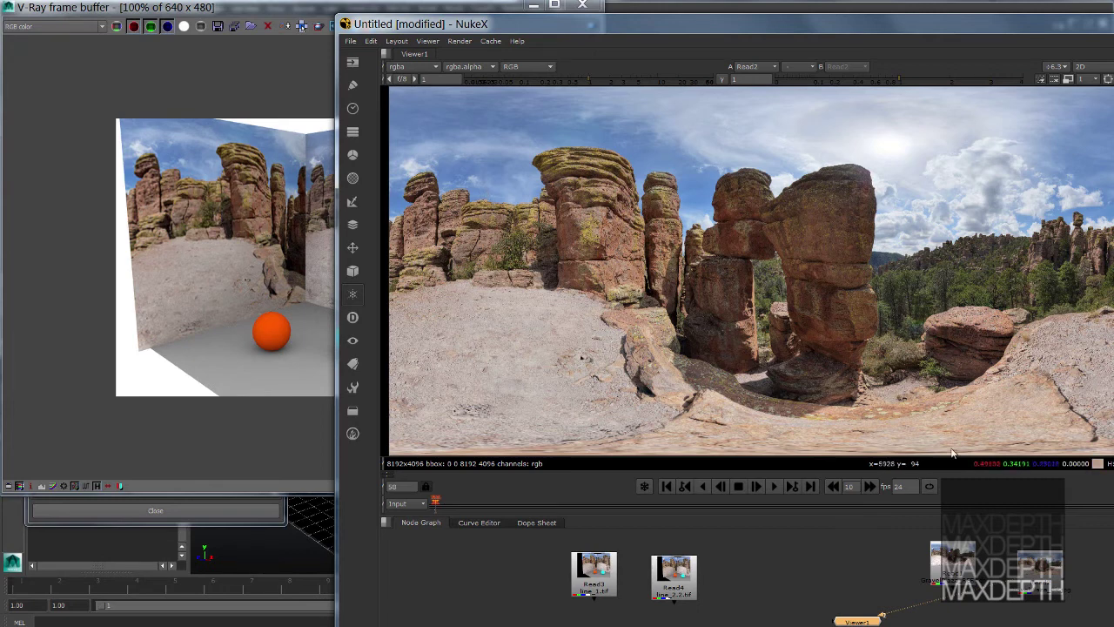
# - View the 3200x1600 Read1 reference in Viewer1 and maximize NukeX to full screen
pyautogui.click(933, 574)
pyautogui.press('1')
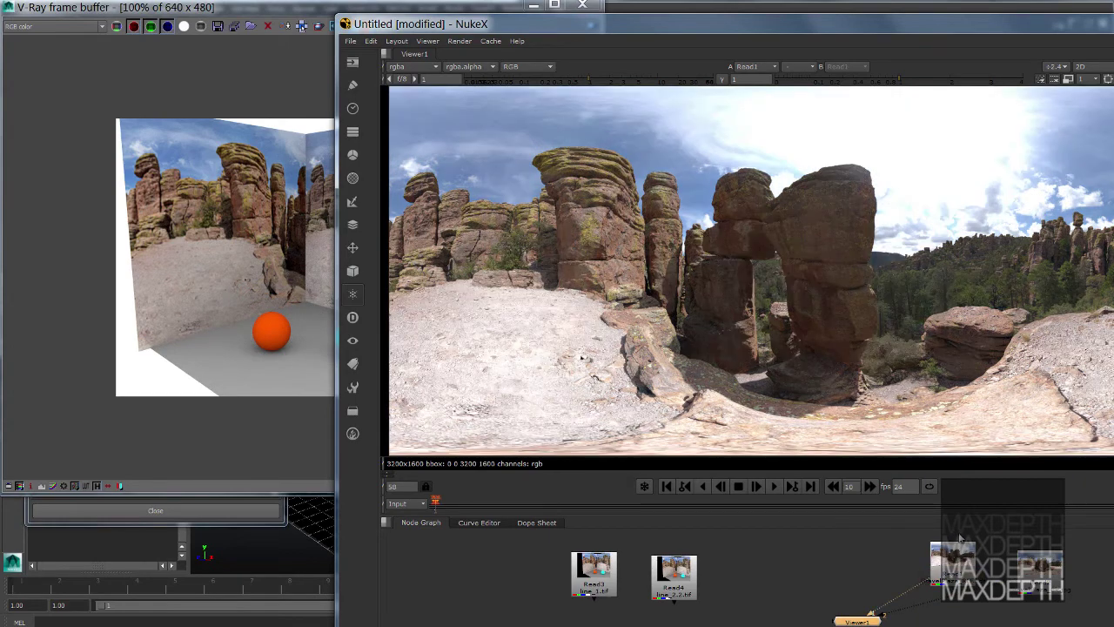
pyautogui.moveTo(578, 30); pyautogui.dragTo(729, 10)
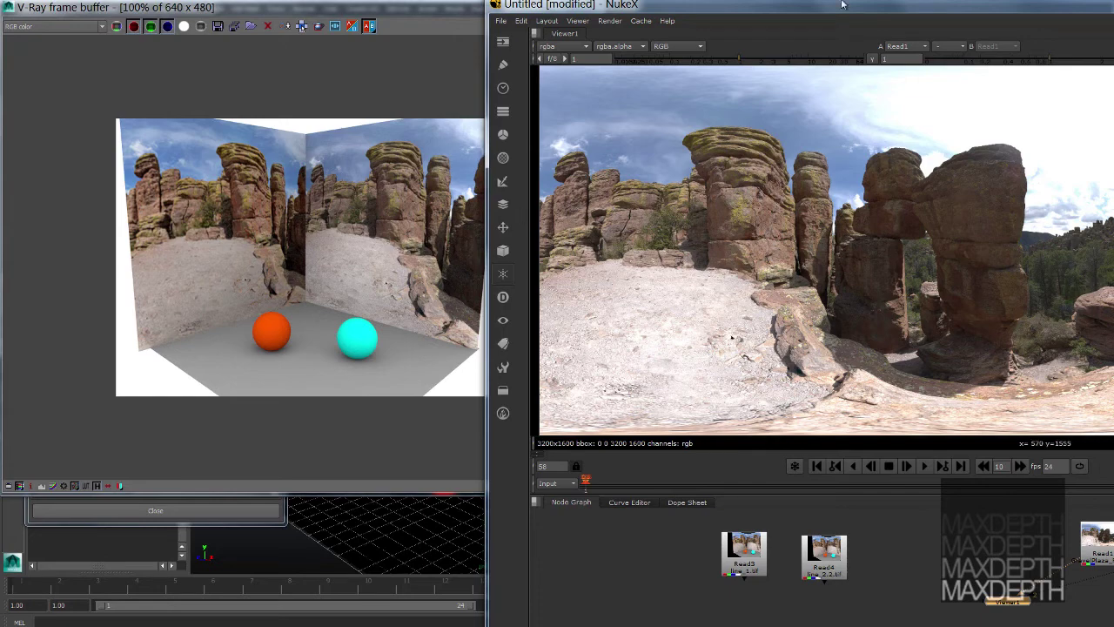
pyautogui.moveTo(866, 10); pyautogui.dragTo(664, 32)
pyautogui.doubleClick(664, 11)
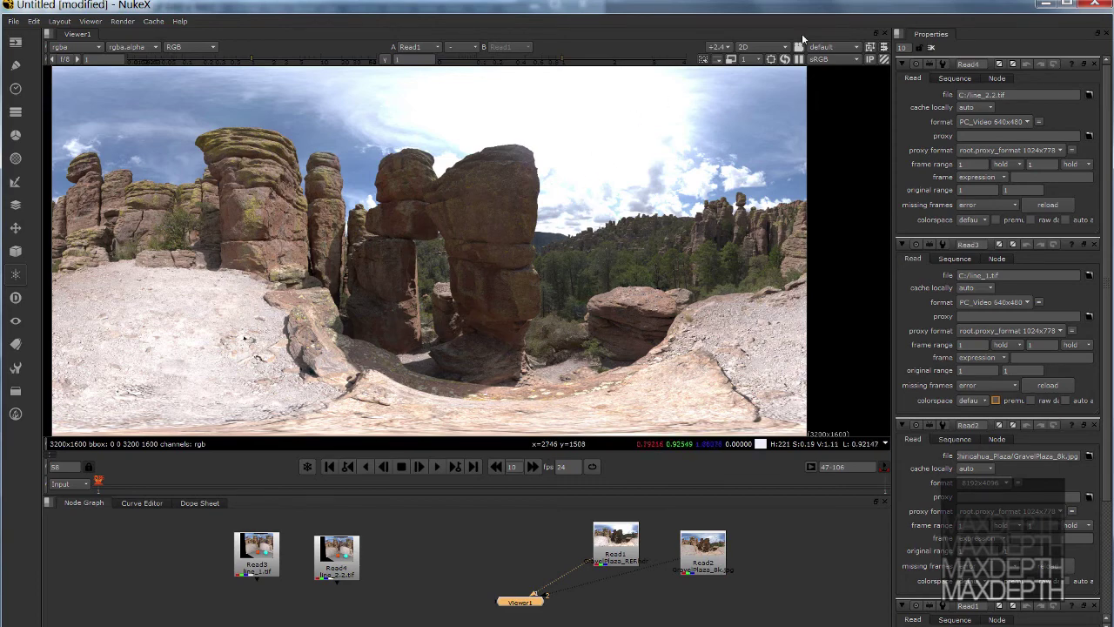
# - Minimize NukeX and move the V-Ray frame buffer off Render Settings and the viewport
pyautogui.click(1032, 6)
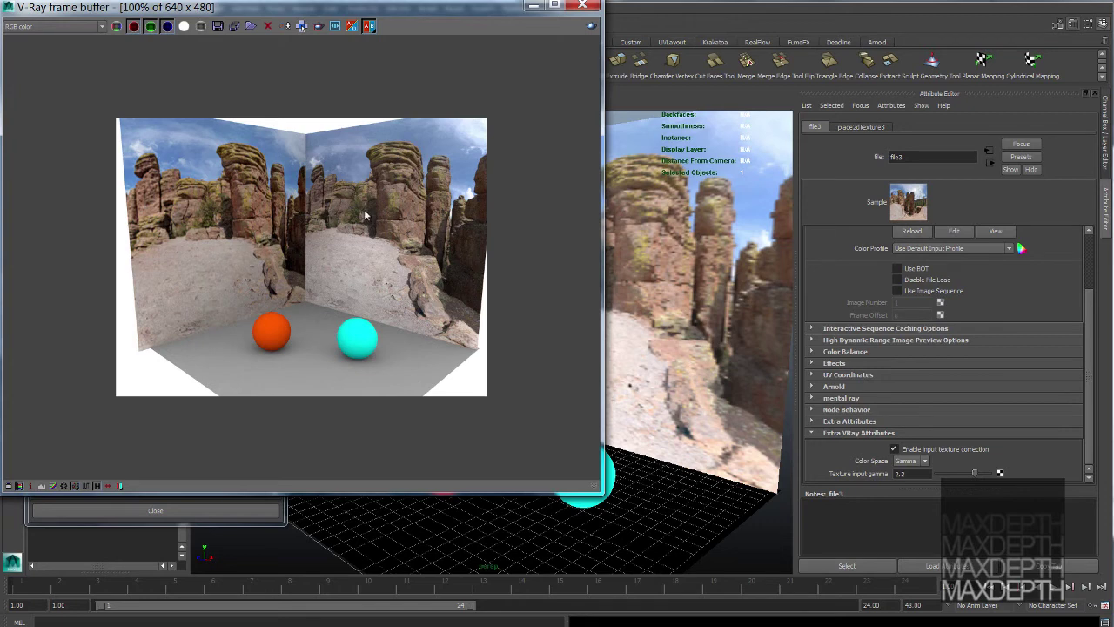
pyautogui.moveTo(438, 8); pyautogui.dragTo(726, 101)
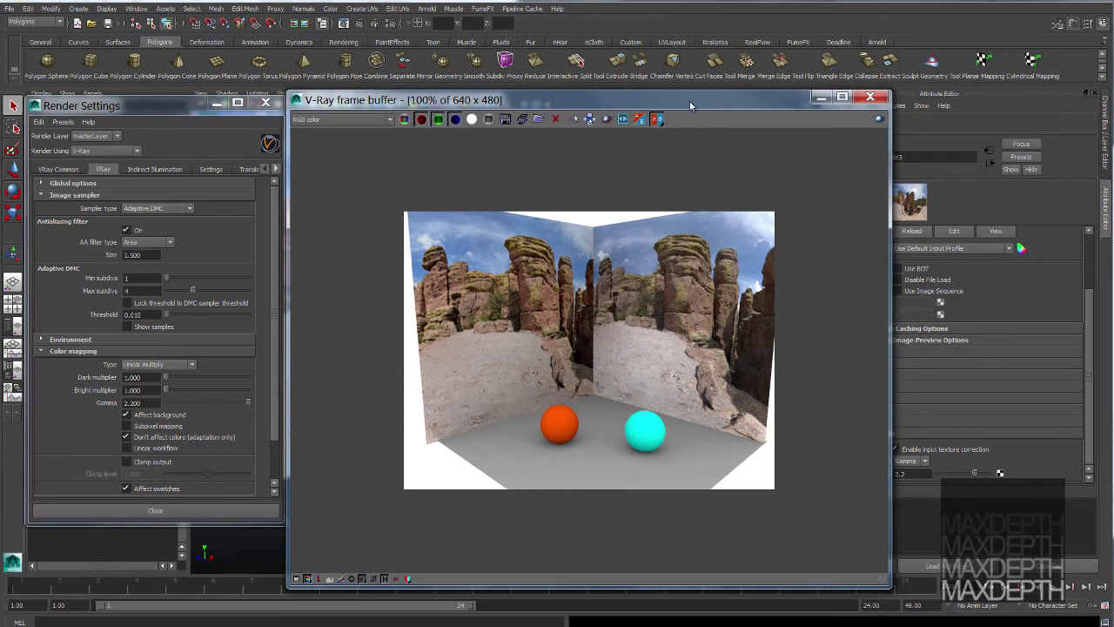
pyautogui.moveTo(690, 106); pyautogui.dragTo(693, 109)
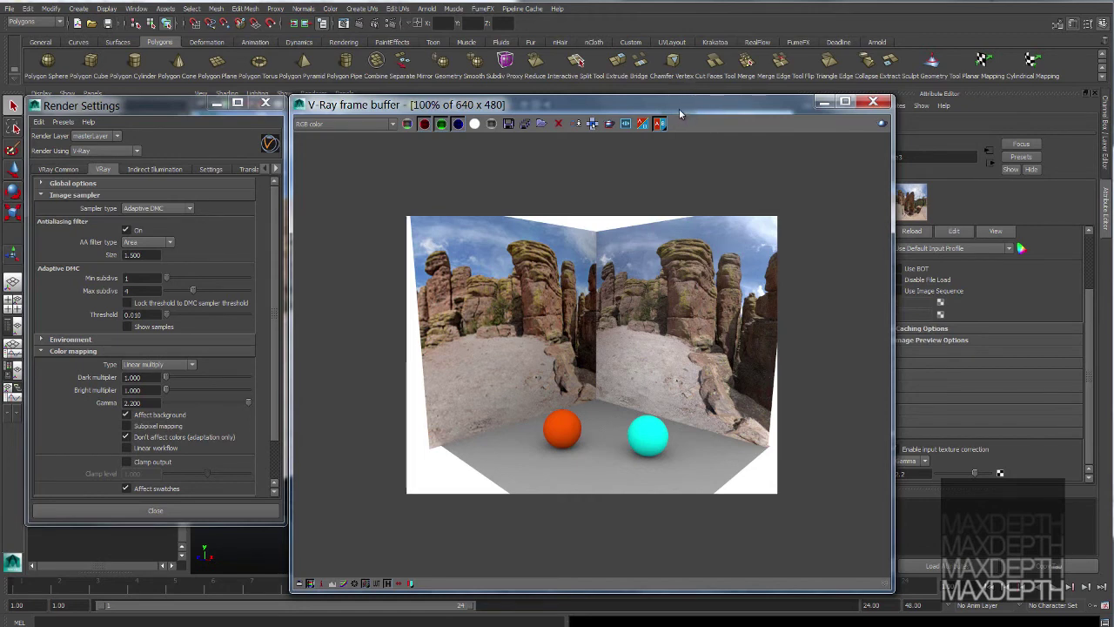
pyautogui.moveTo(681, 112); pyautogui.dragTo(853, 103)
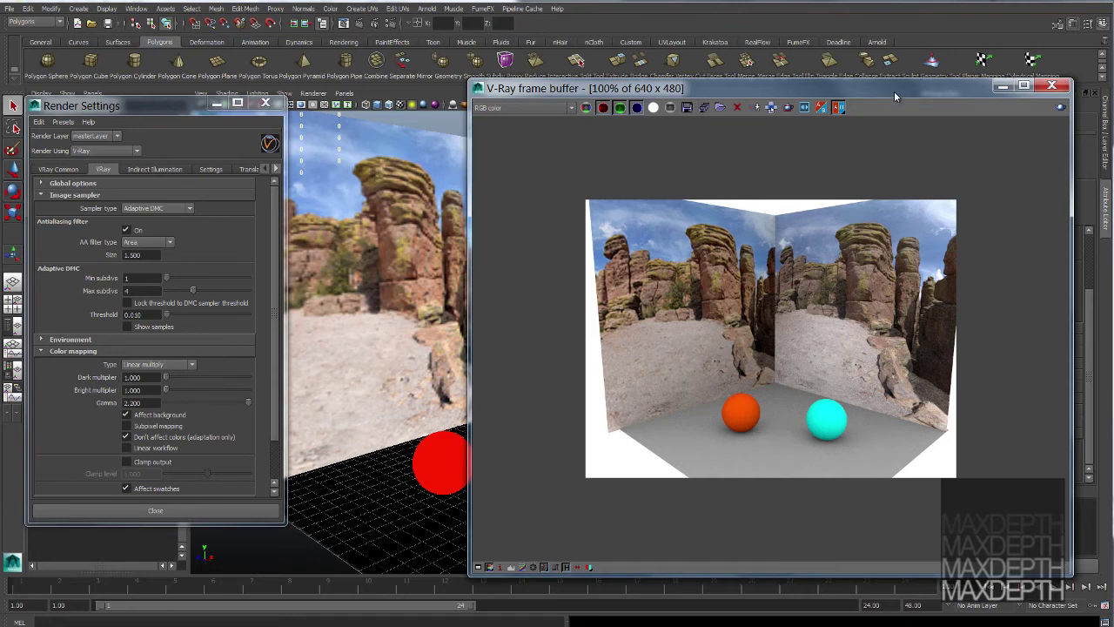
pyautogui.moveTo(893, 94); pyautogui.dragTo(911, 95)
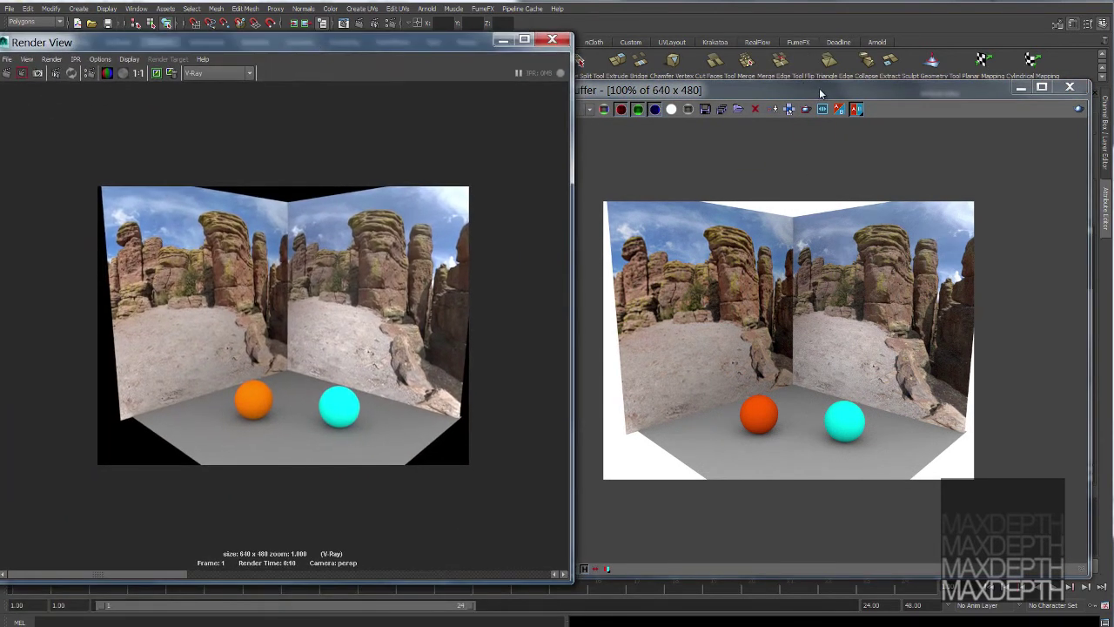
# - Open Render View's Display > Color Management: image profile linear sRGB, display profile sRGB
pyautogui.click(820, 93)
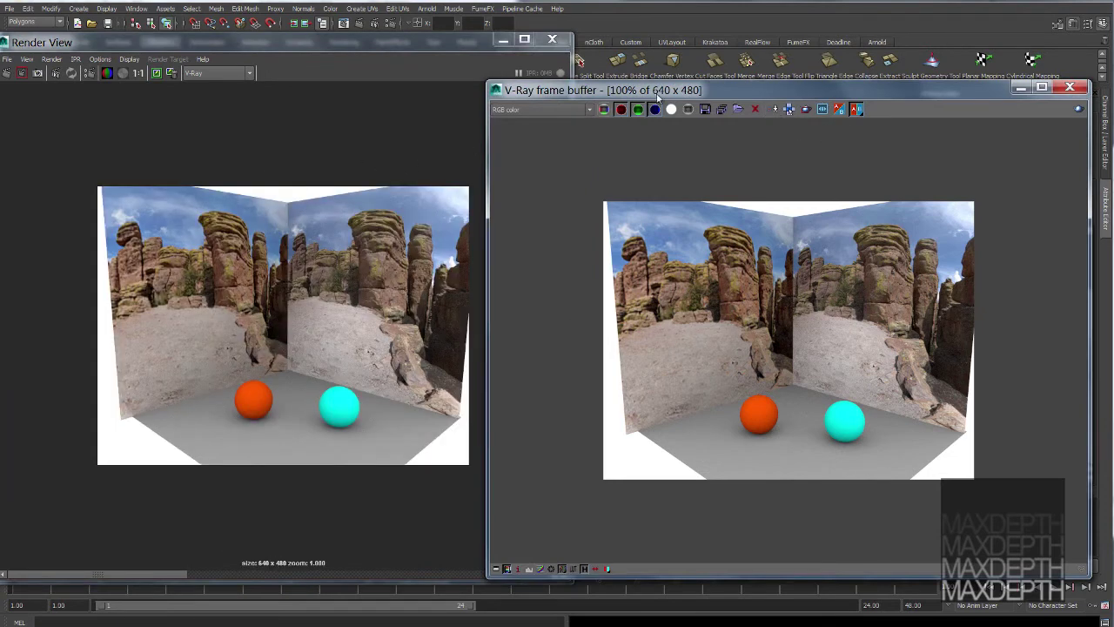
pyautogui.moveTo(762, 91); pyautogui.dragTo(717, 73)
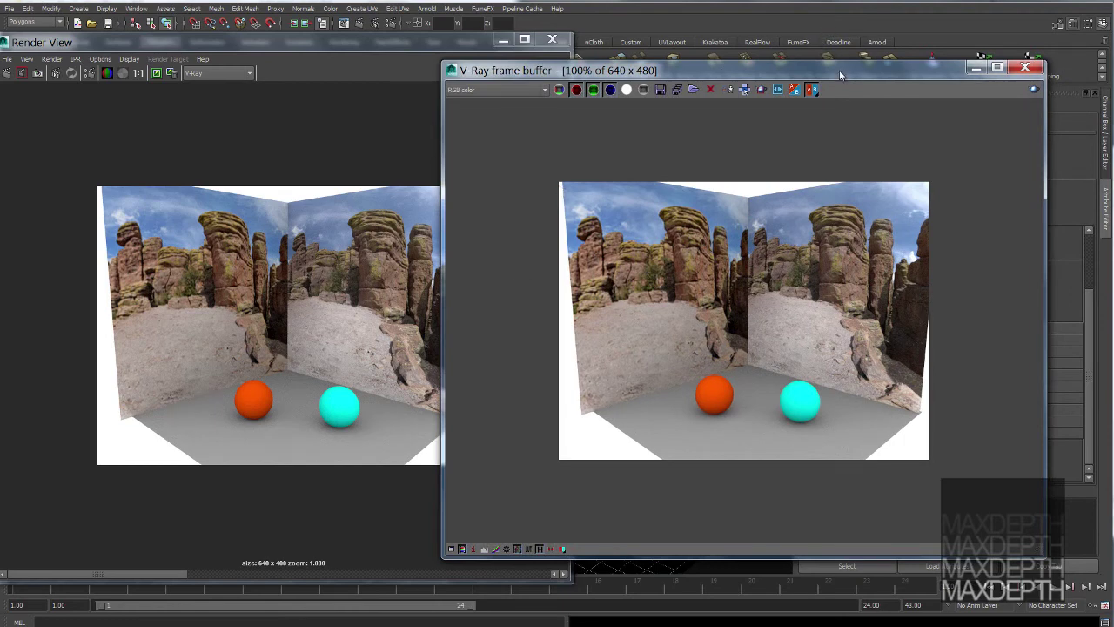
pyautogui.moveTo(839, 70); pyautogui.dragTo(538, 175)
pyautogui.click(102, 61)
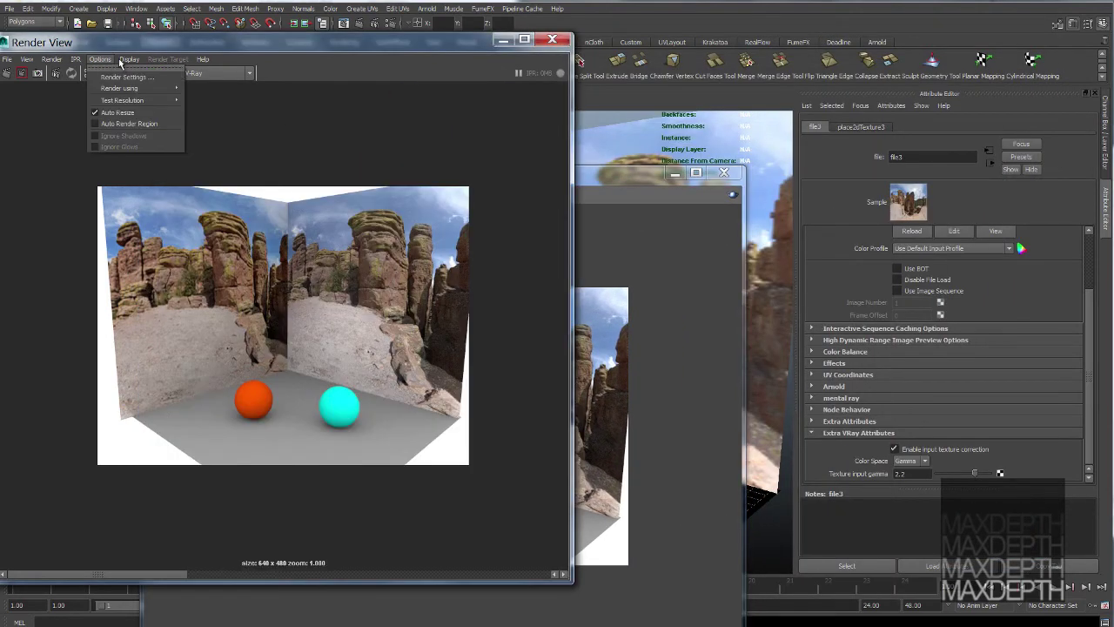
pyautogui.click(153, 170)
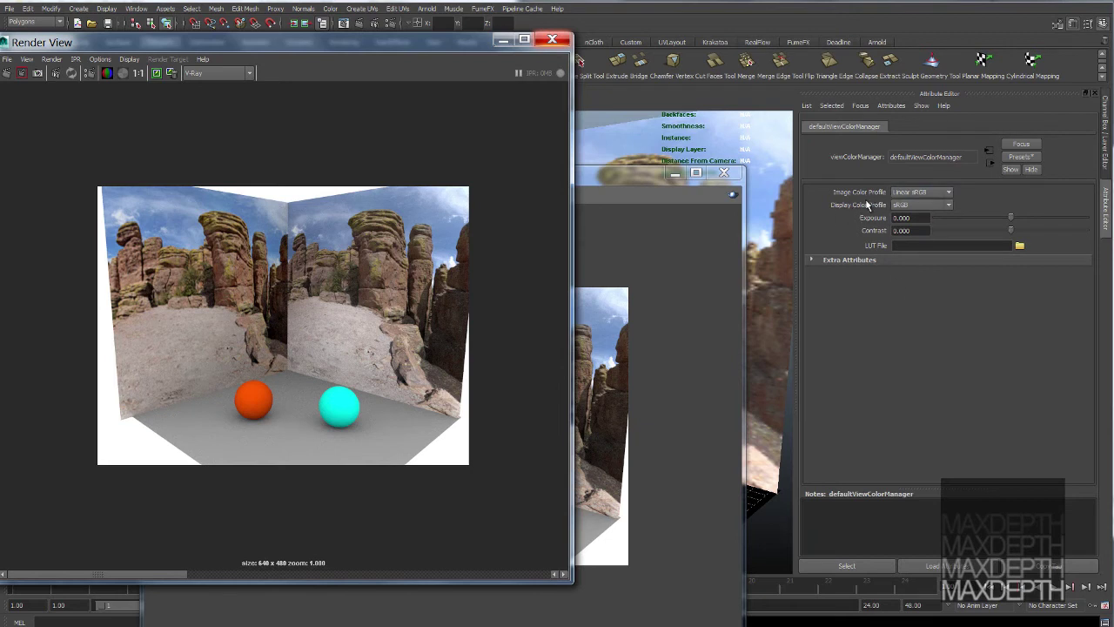
# - Set the Image Color Profile to sRGB and compare against the V-Ray frame buffer
pyautogui.click(916, 193)
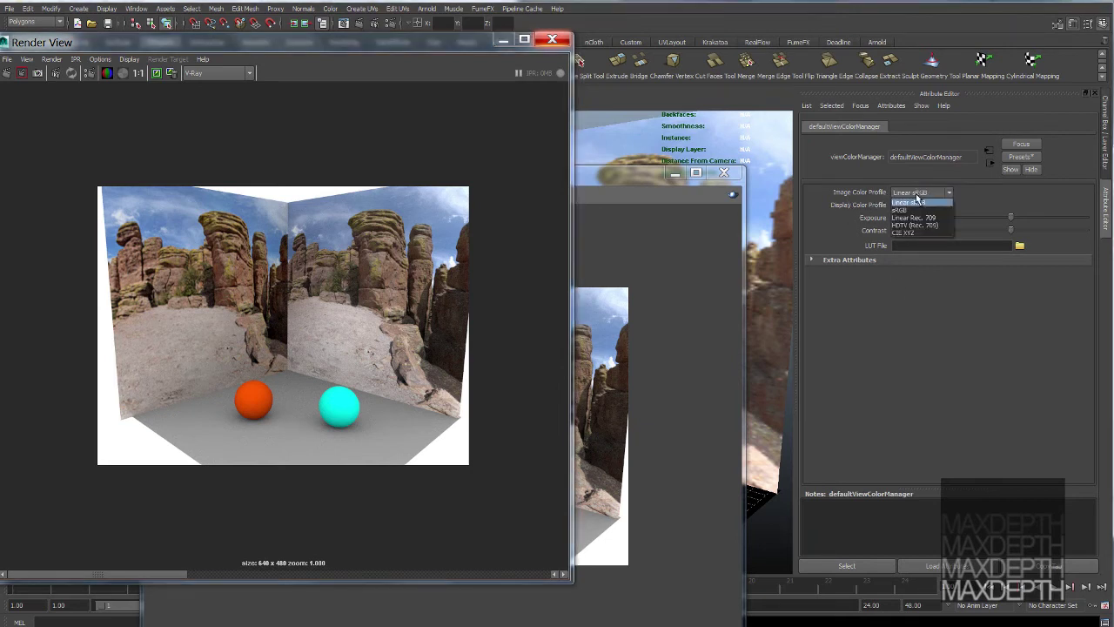
pyautogui.click(920, 209)
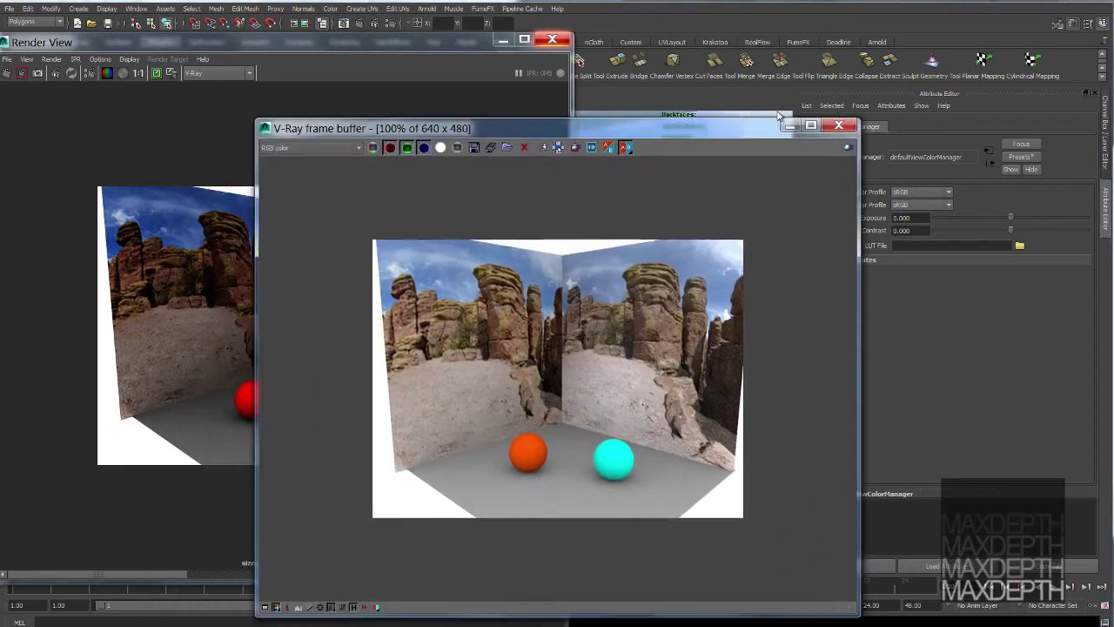
pyautogui.moveTo(731, 125); pyautogui.dragTo(975, 91)
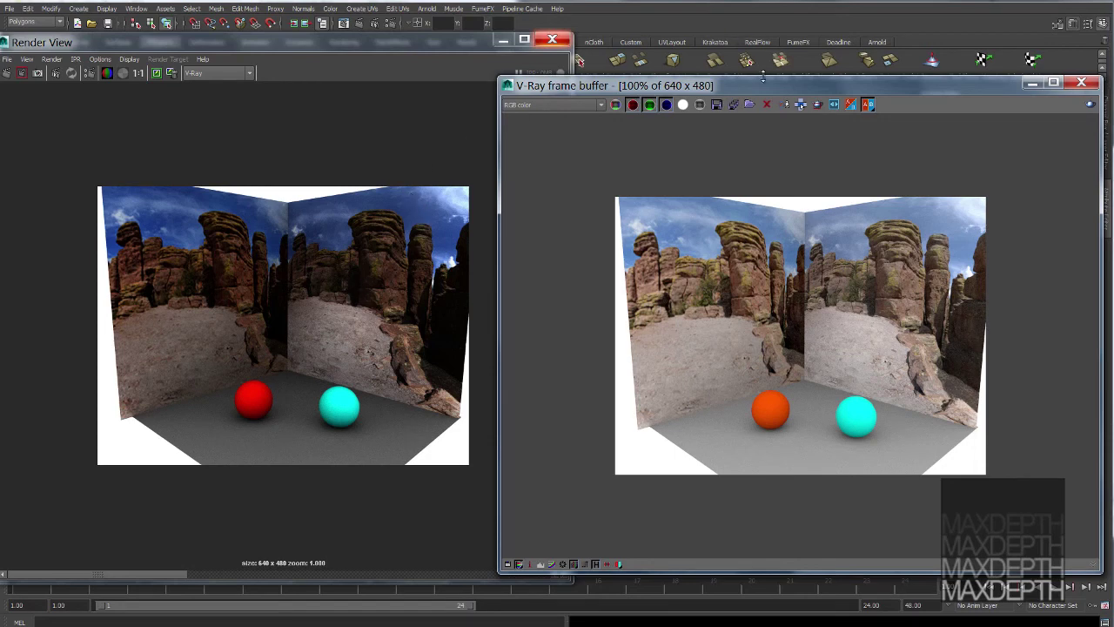
pyautogui.moveTo(797, 87); pyautogui.dragTo(321, 294)
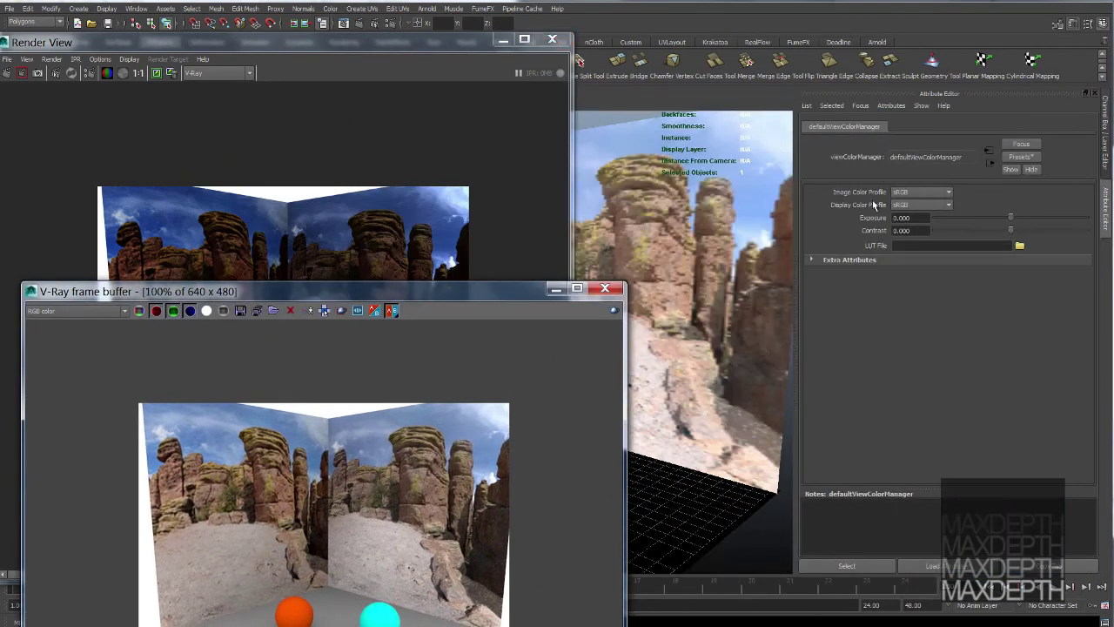
# - Return the Image Color Profile to Linear sRGB and bring the frame buffer to the upper centre
pyautogui.click(921, 192)
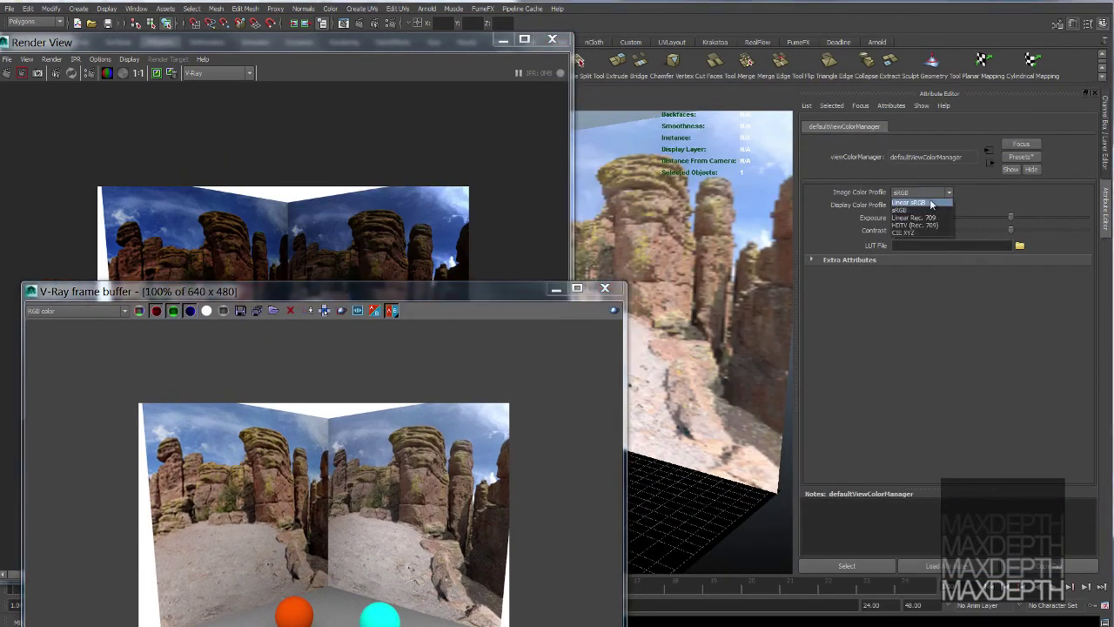
pyautogui.click(935, 206)
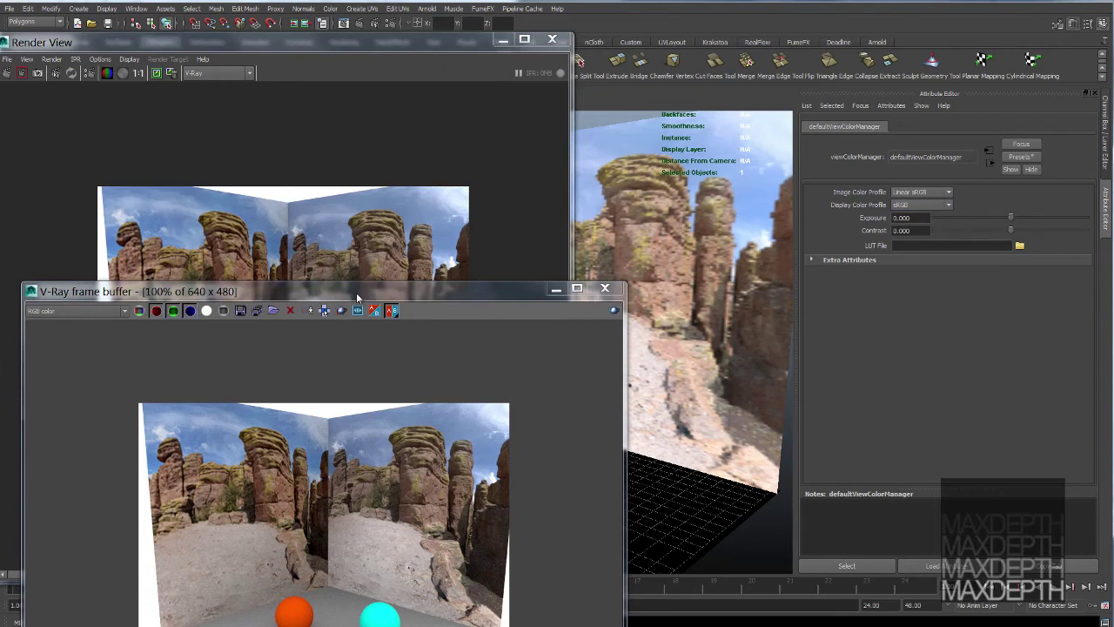
pyautogui.moveTo(356, 292); pyautogui.dragTo(463, 95)
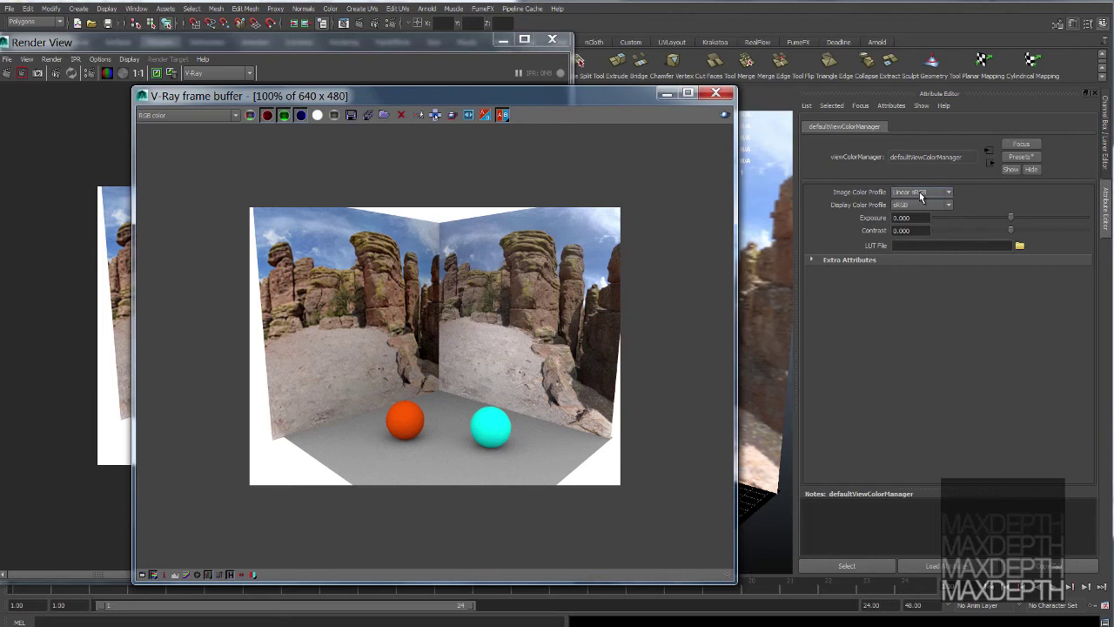
# - Turn off the frame buffer's sRGB display and set the Image Color Profile to sRGB
pyautogui.click(209, 578)
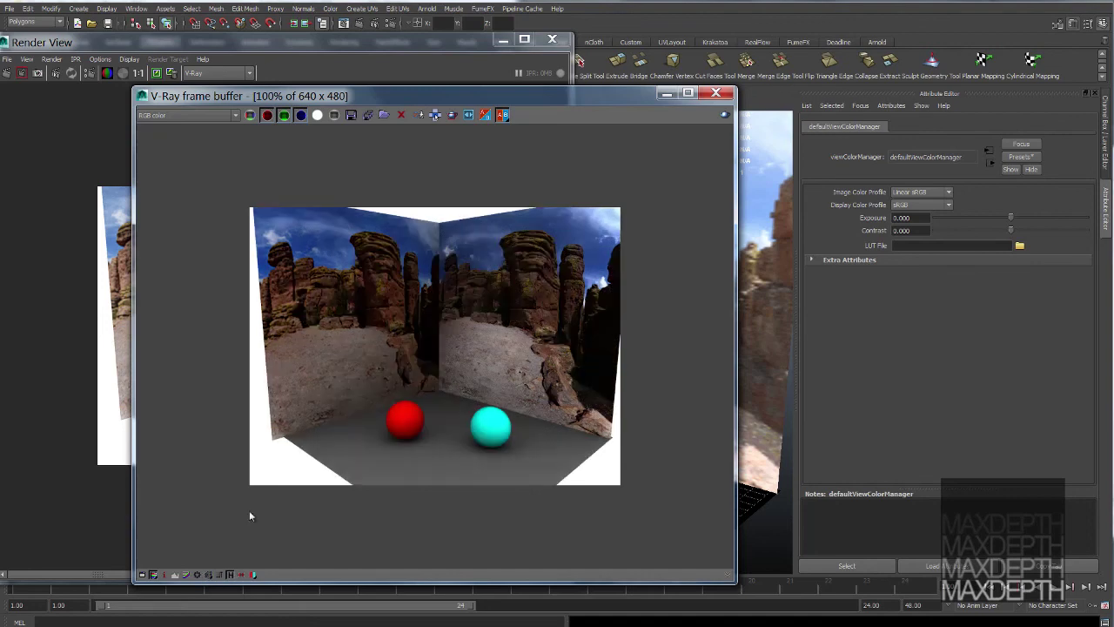
pyautogui.moveTo(496, 99); pyautogui.dragTo(650, 47)
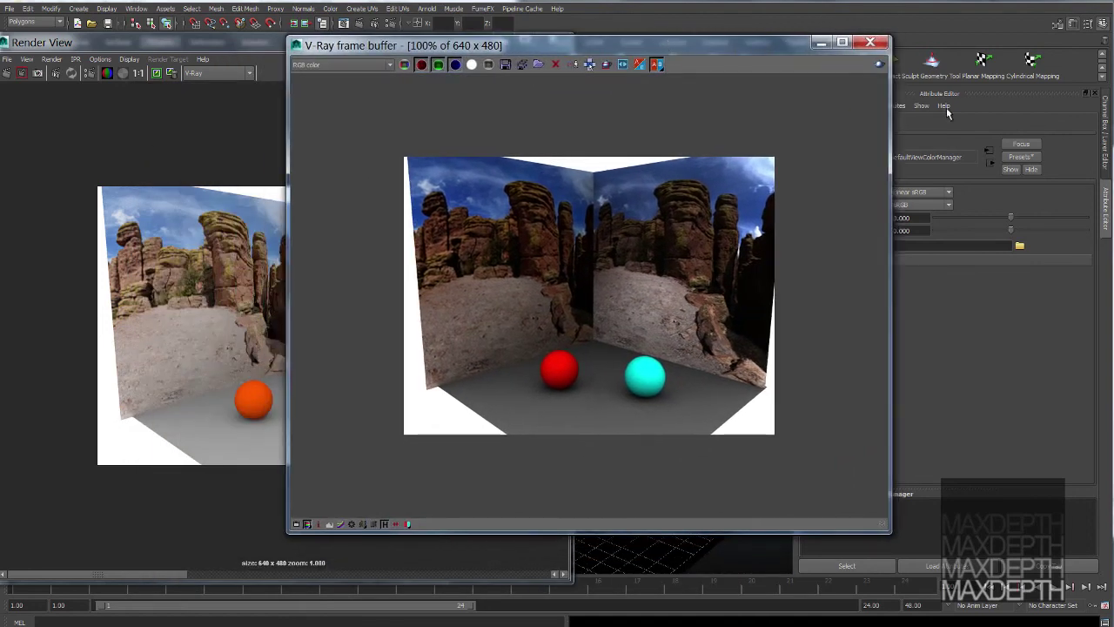
pyautogui.click(933, 192)
pyautogui.click(936, 210)
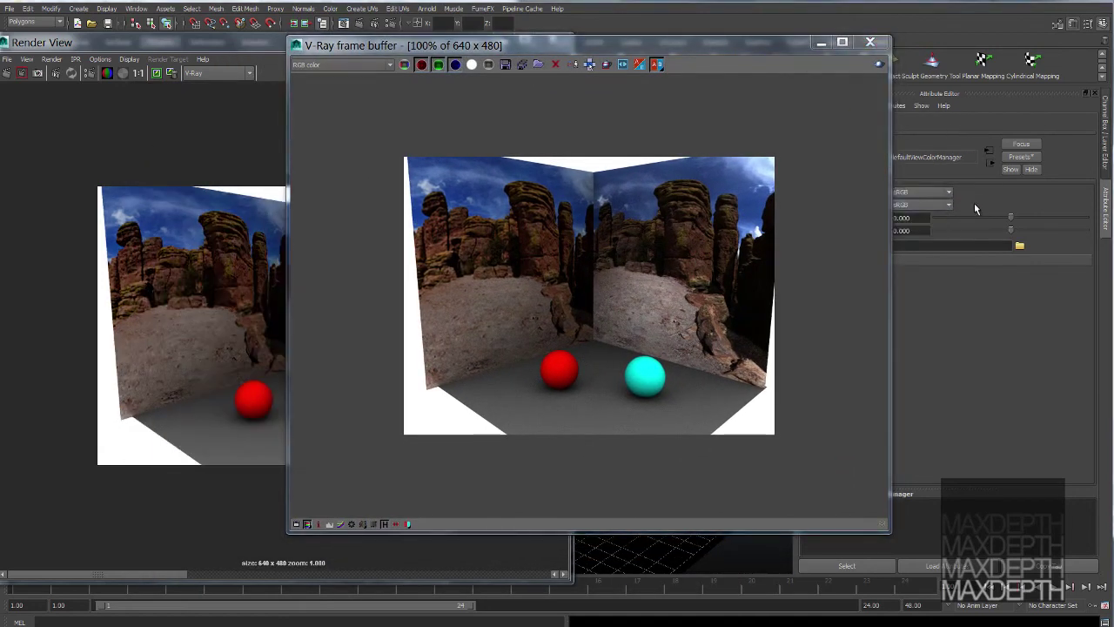
# - Turn the frame buffer's sRGB display back on, showing the brighter render with an orange sphere
pyautogui.moveTo(640, 50); pyautogui.dragTo(816, 69)
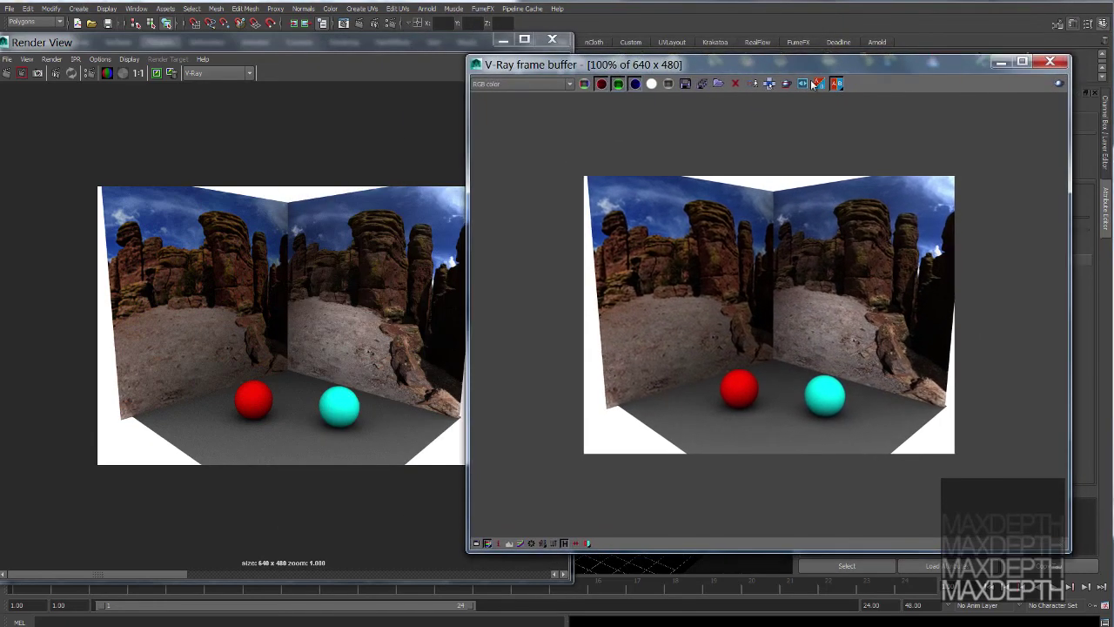
pyautogui.click(543, 543)
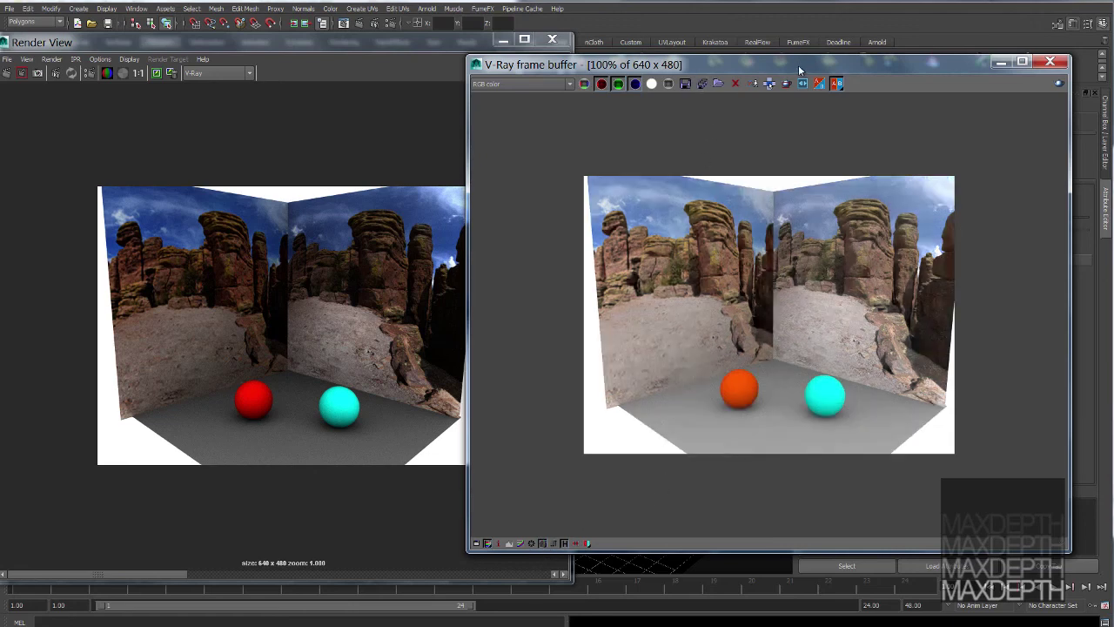
pyautogui.moveTo(799, 69); pyautogui.dragTo(488, 129)
# - Set the Image Color Profile to Linear sRGB and place the frame buffer beside Render View to compare
pyautogui.click(921, 192)
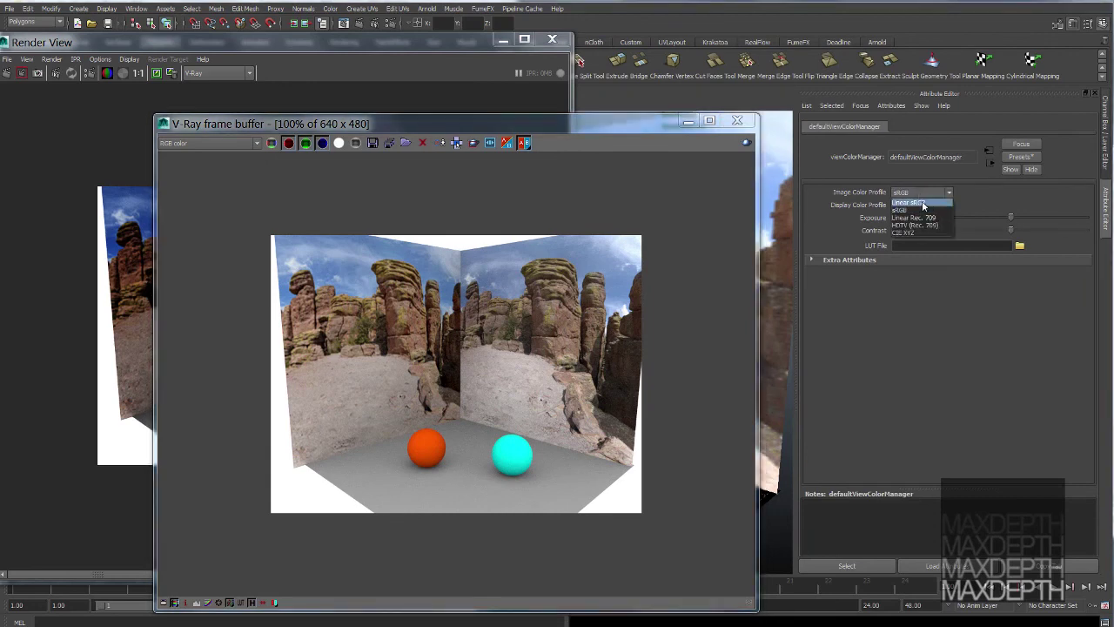
pyautogui.click(923, 203)
pyautogui.moveTo(407, 128); pyautogui.dragTo(721, 96)
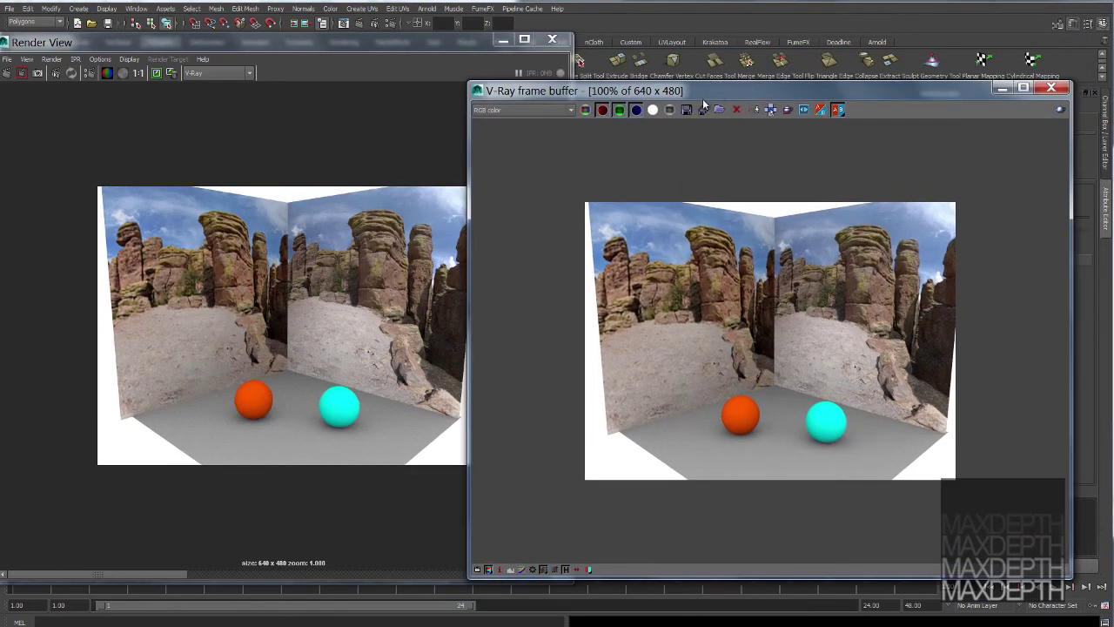